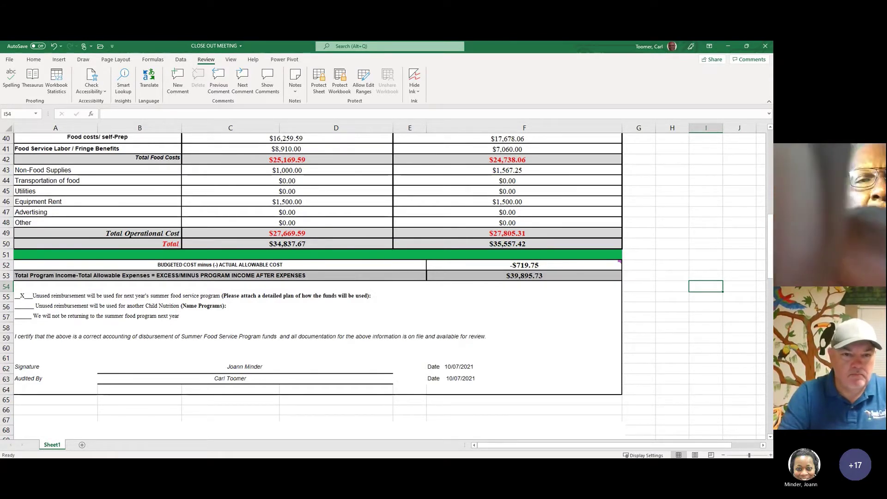
Review the Actual Revenue section from Prior Year Excess Funds through Total Program Income
scroll(452, 335, up, 13)
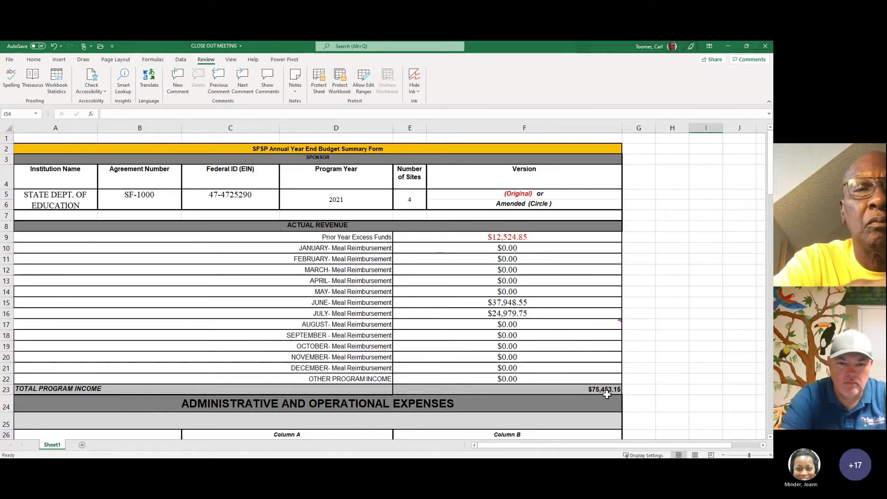
scroll(665, 353, down, 2)
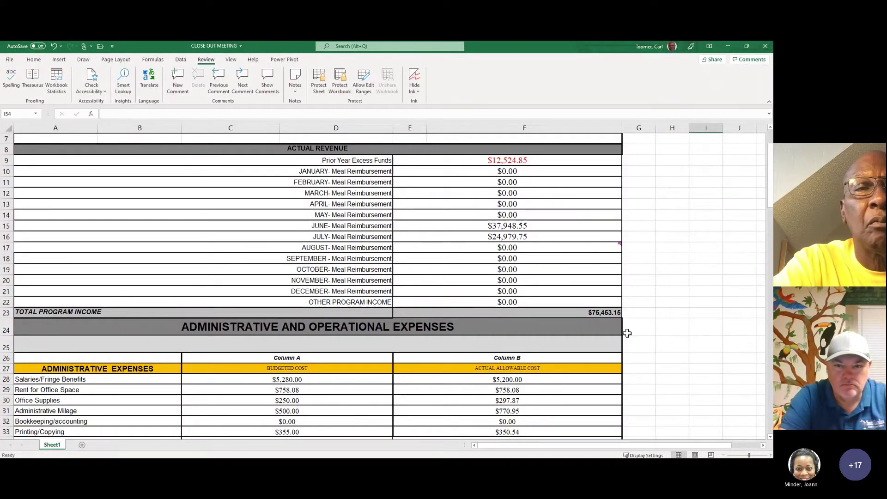
scroll(478, 329, down, 2)
scroll(477, 319, up, 3)
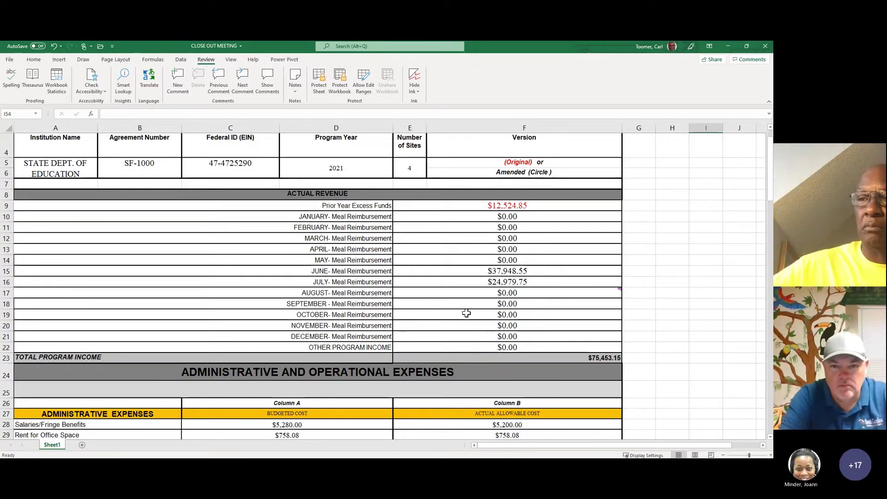
Examine the budgeted and actual allowable cost columns in the Administrative and Operational Expenses section
scroll(467, 314, down, 2)
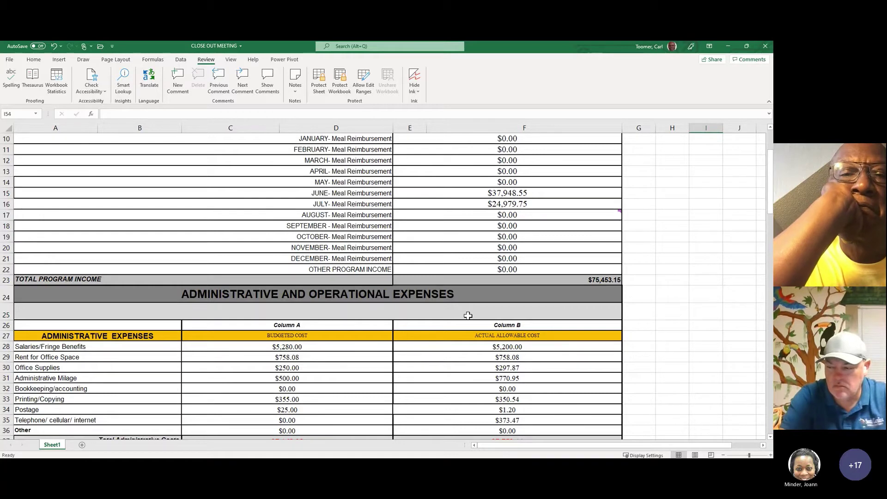
scroll(373, 313, down, 1)
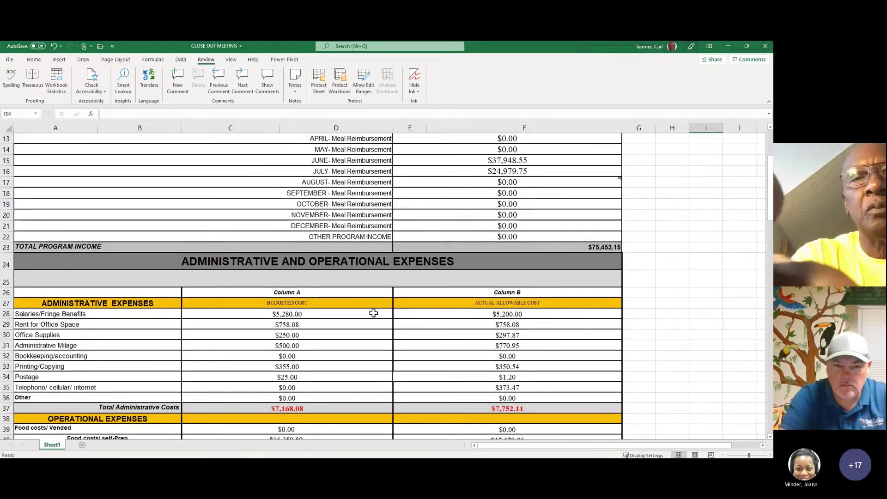
scroll(373, 314, down, 1)
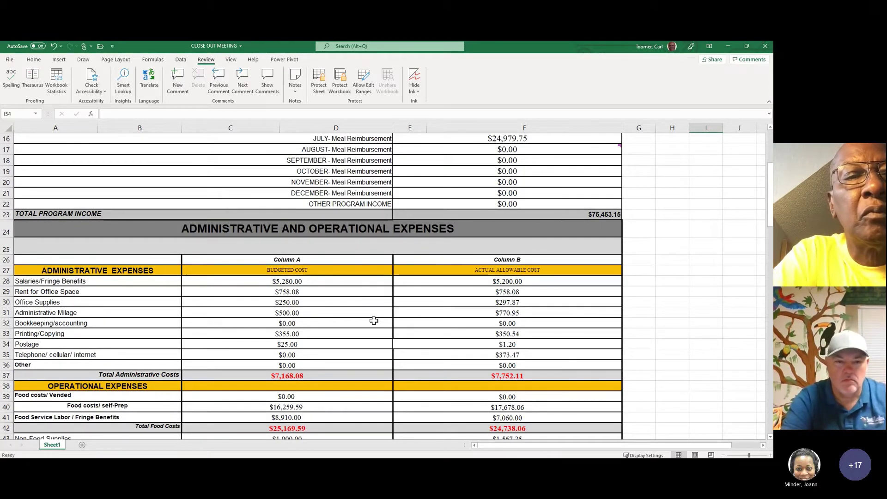
scroll(374, 321, down, 1)
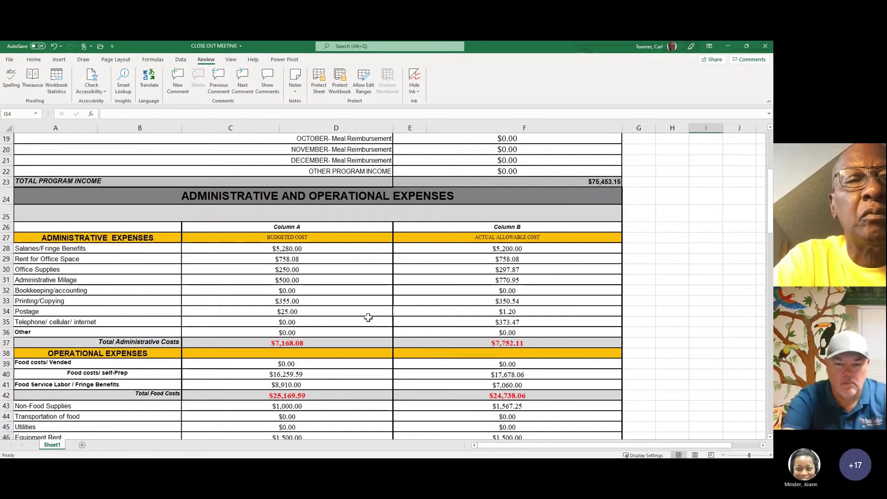
scroll(368, 317, down, 1)
scroll(372, 316, up, 1)
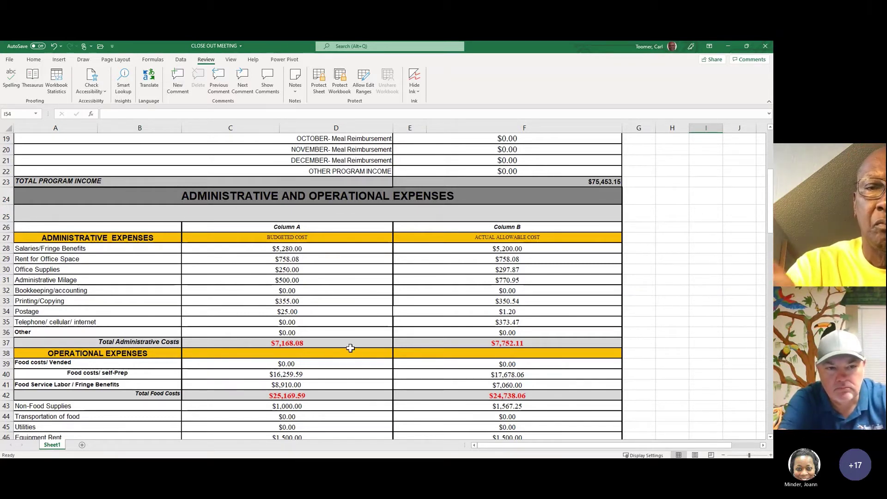
scroll(374, 326, up, 1)
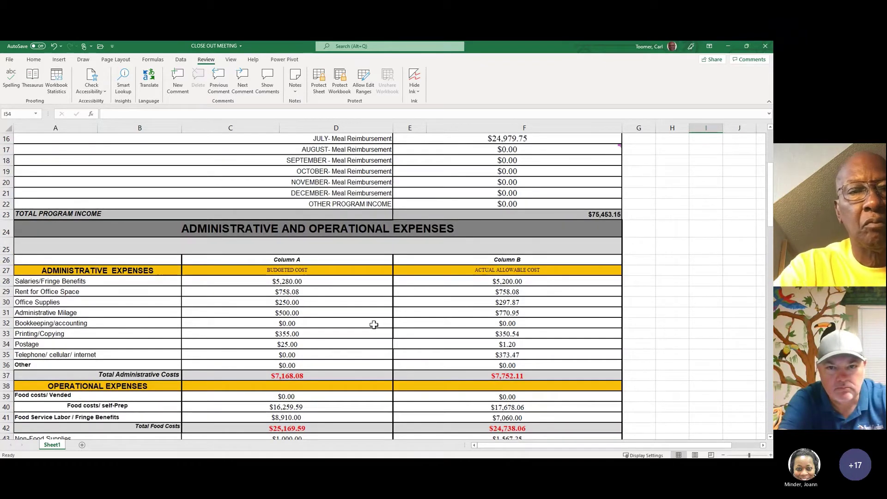
scroll(374, 323, up, 2)
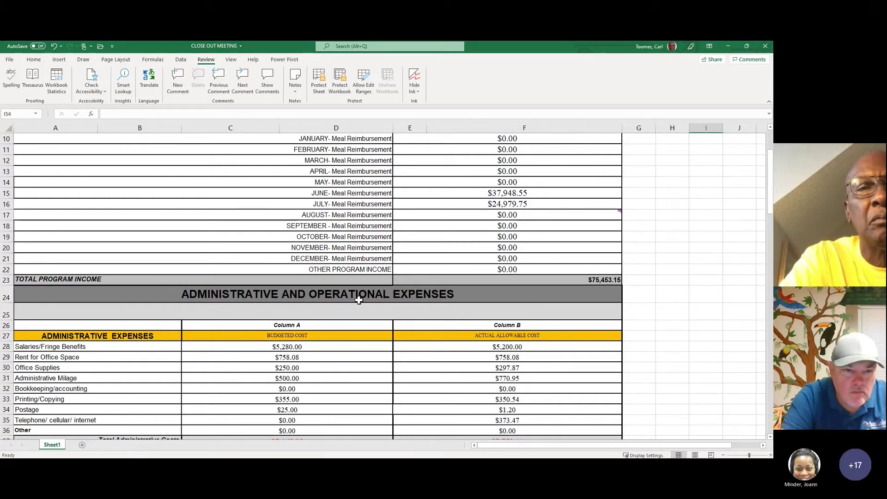
Select the budgeted administrative costs from Salaries/Fringe Benefits through Other
scroll(335, 307, down, 2)
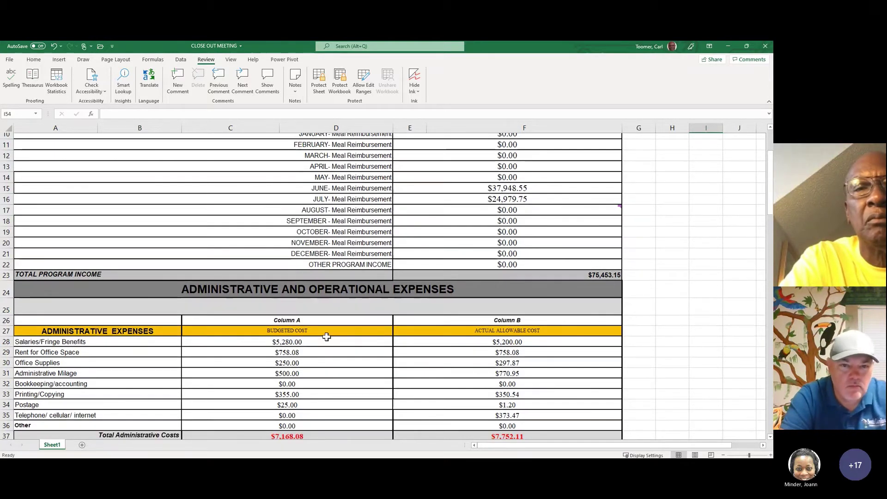
drag(336, 282, 337, 363)
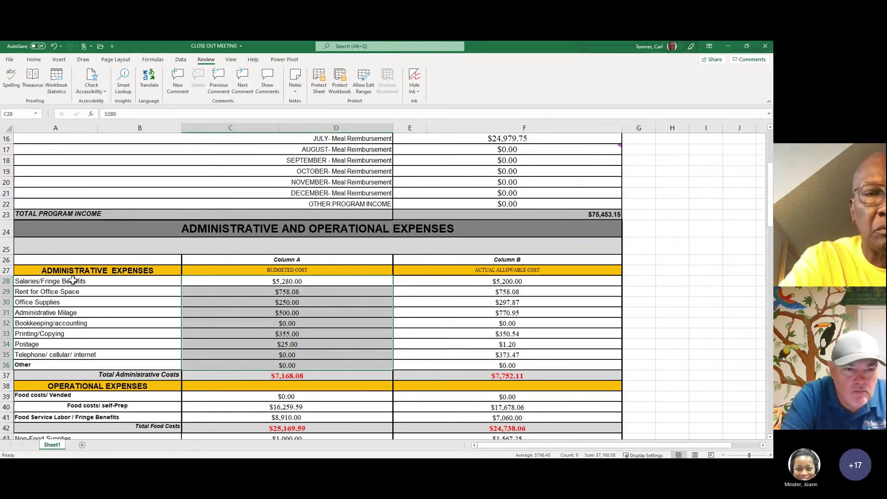
drag(336, 281, 324, 363)
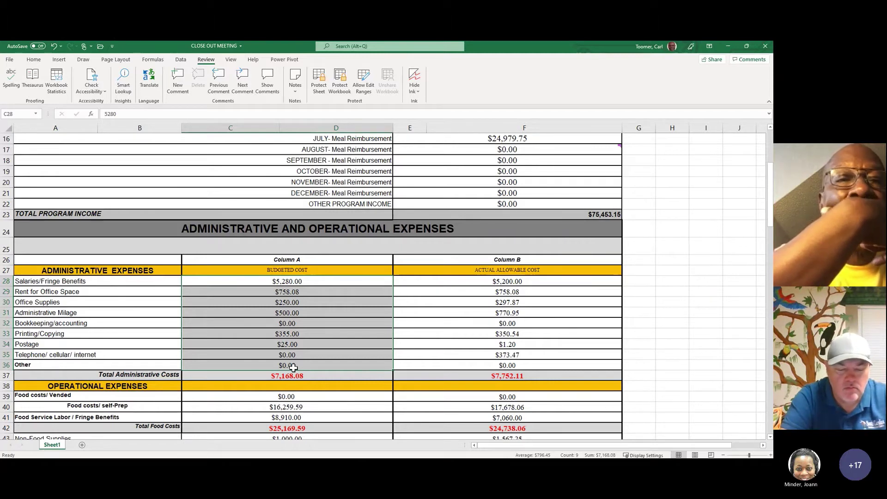
Select the budgeted operational costs from Food costs/Vended through Other
scroll(290, 372, down, 2)
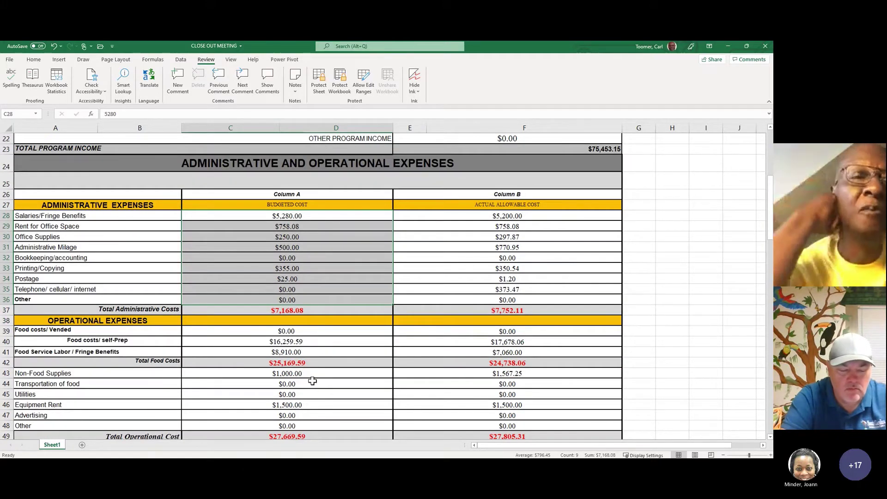
scroll(313, 379, down, 1)
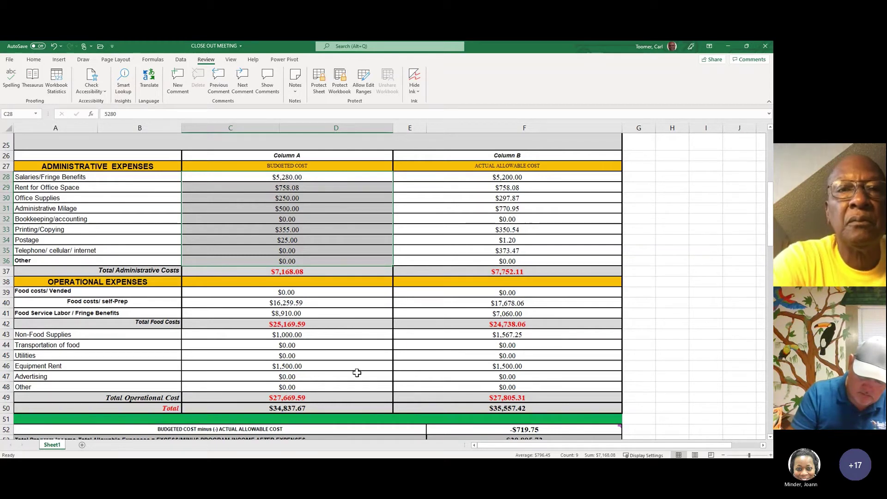
drag(355, 293, 343, 387)
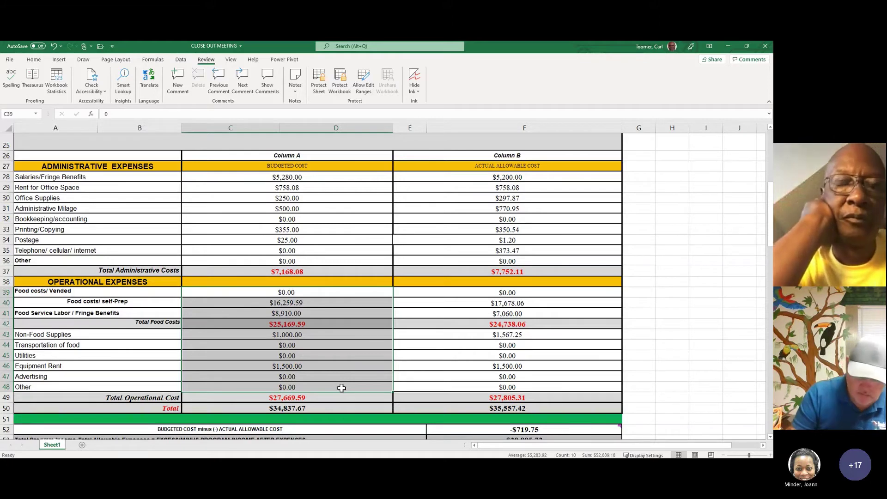
Check the overall Total cells for the budgeted cost and actual allowable cost columns
scroll(547, 324, down, 1)
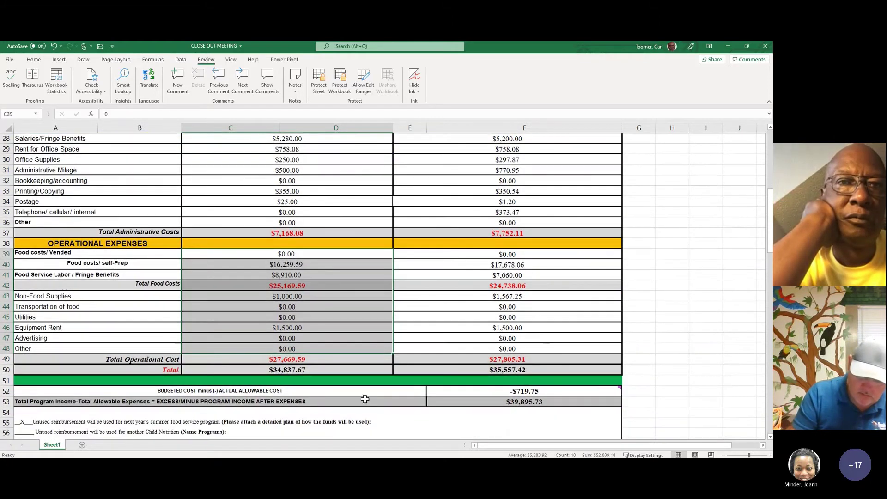
click(335, 372)
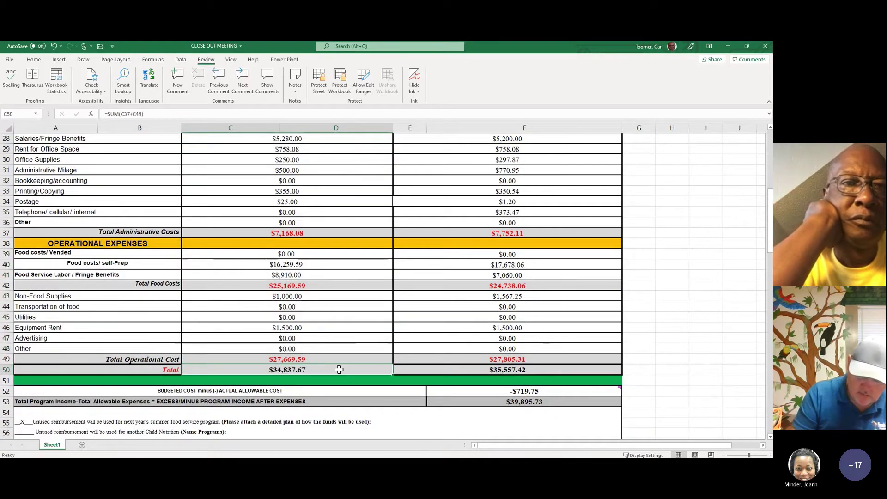
click(508, 369)
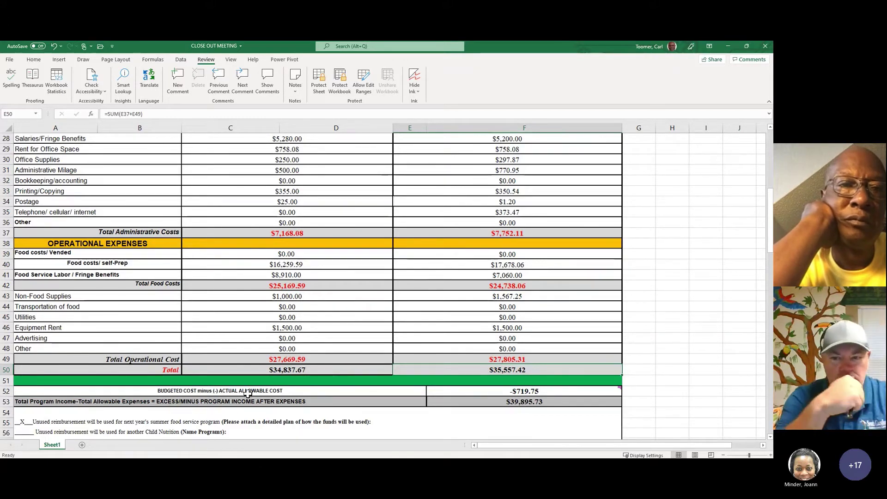
Inspect the Budgeted Cost minus Actual Allowable Cost result and read the comment attached to it
mouse_move(613, 392)
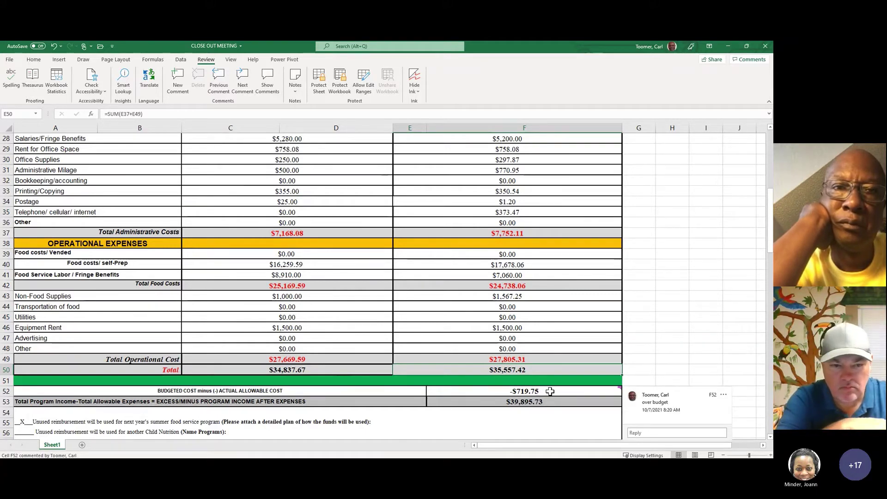
click(551, 391)
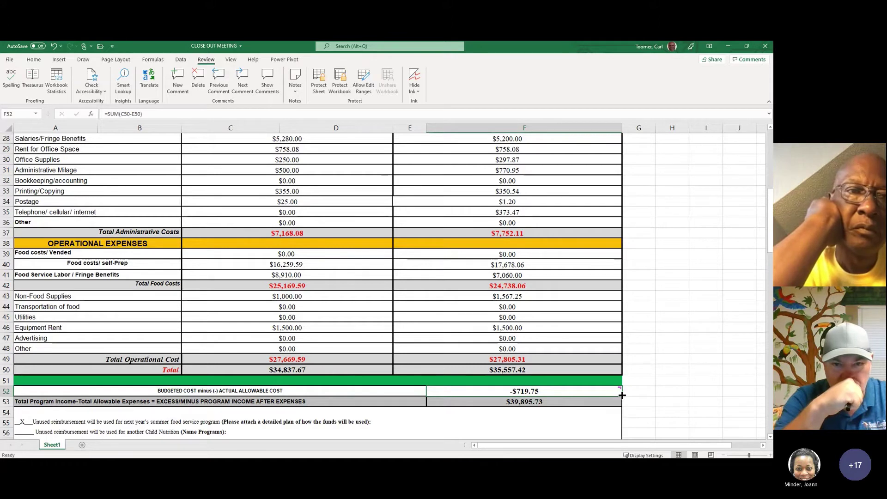
mouse_move(622, 395)
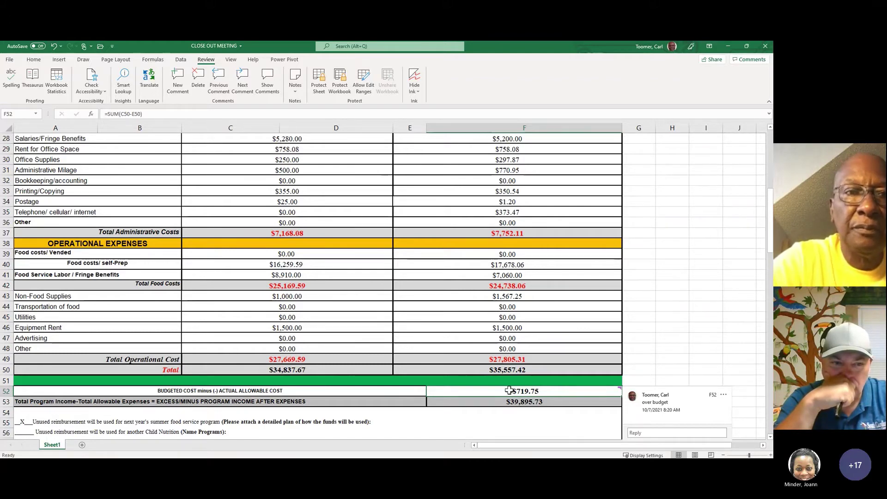
Trace the excess program income result in F53 to Total Program Income and the total actual allowable cost
key(Down)
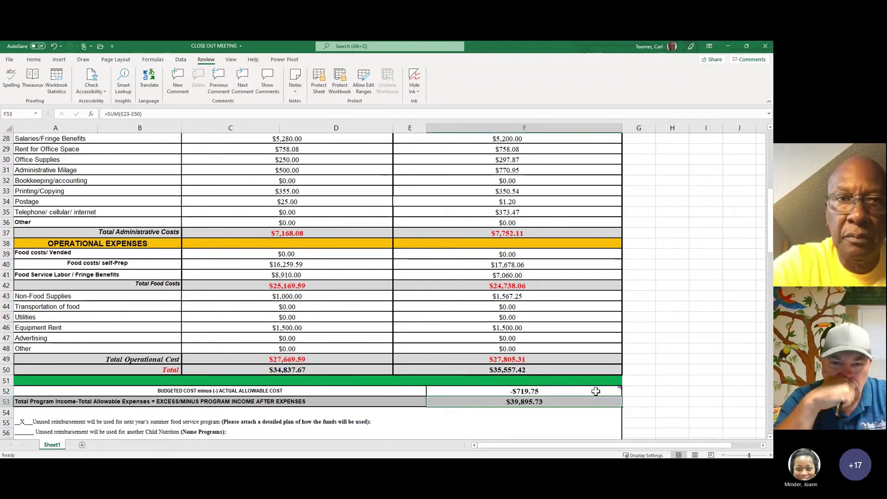
scroll(596, 391, up, 2)
scroll(576, 385, up, 3)
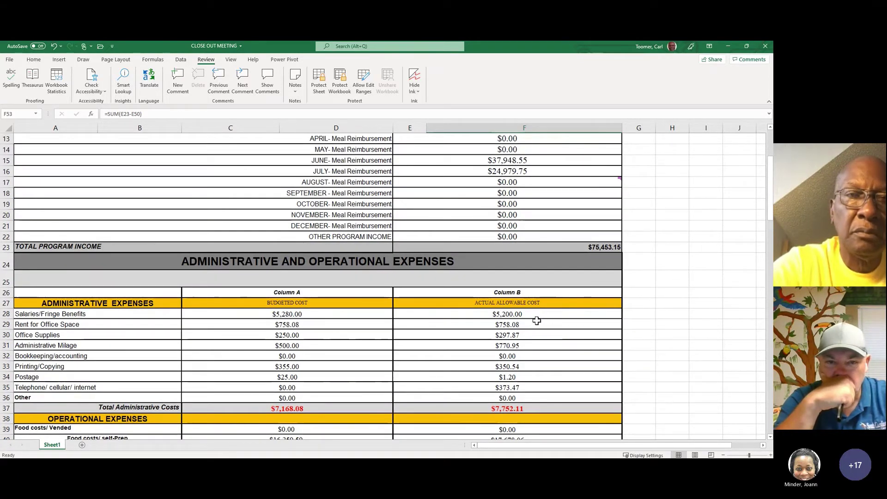
click(562, 250)
scroll(562, 249, down, 4)
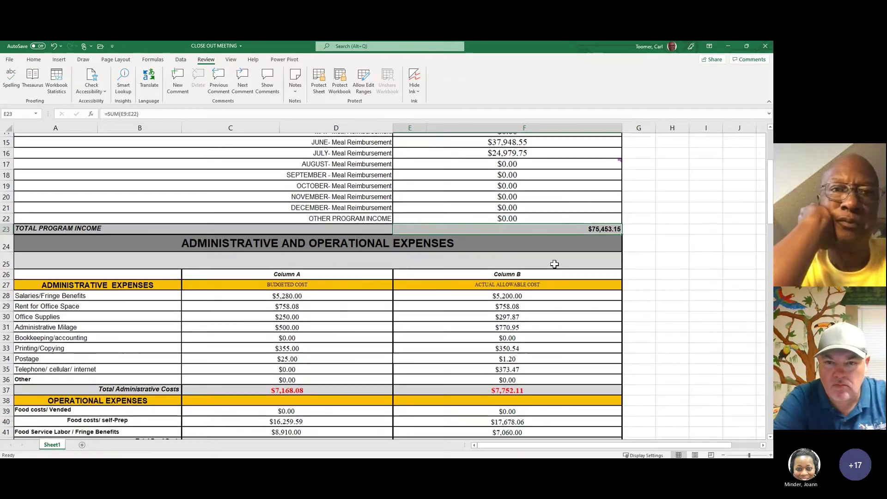
scroll(527, 406, down, 2)
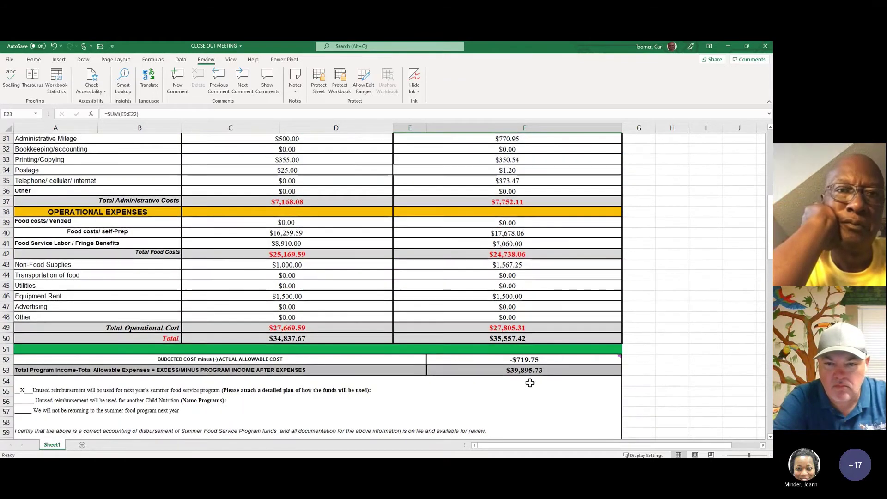
click(534, 339)
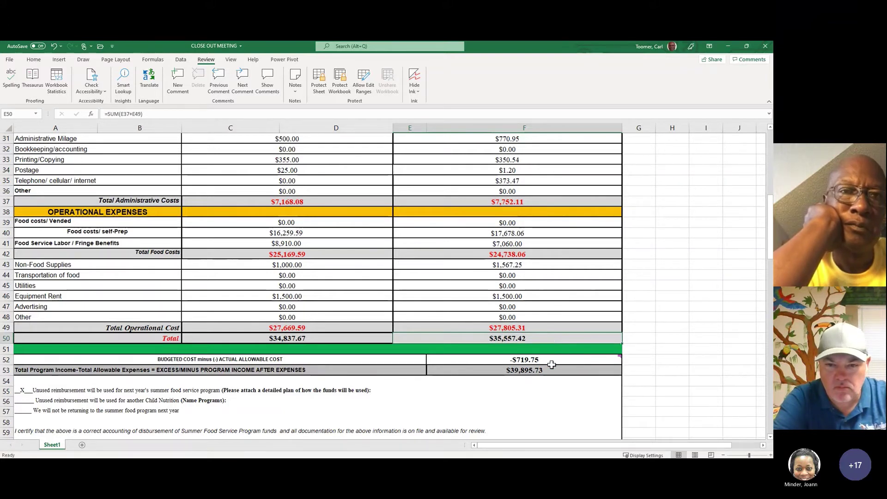
mouse_move(552, 362)
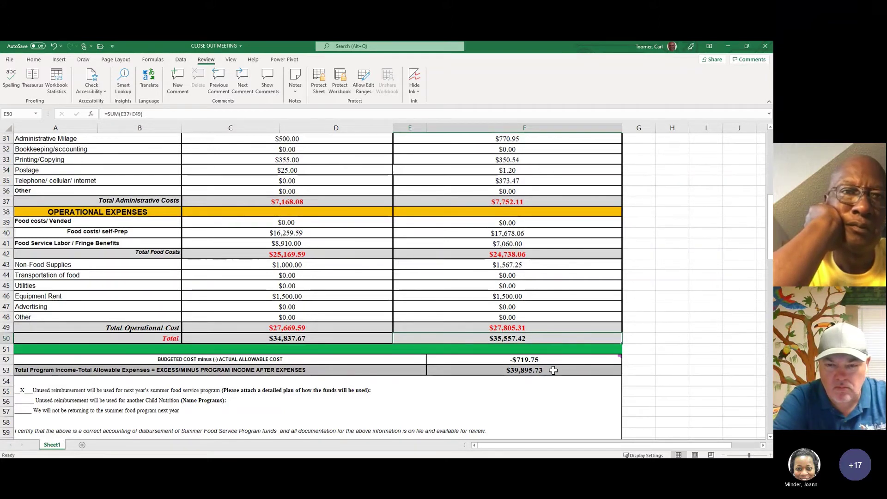
click(553, 370)
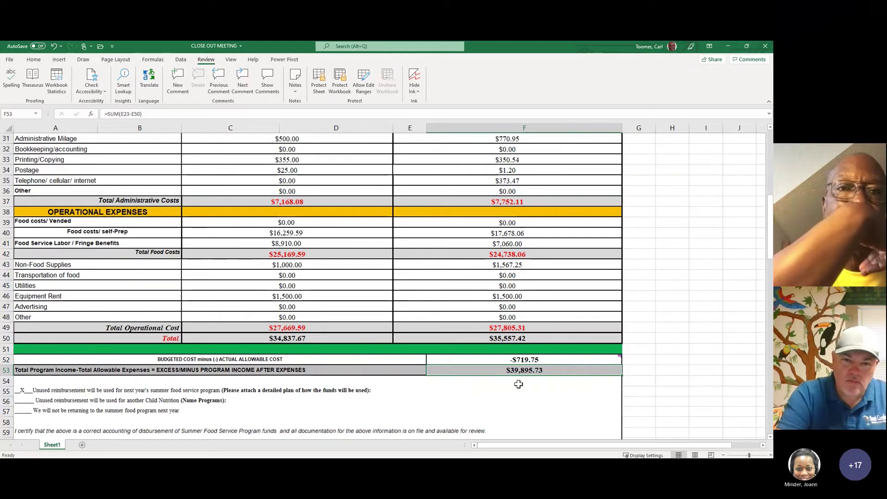
Check the Prior Year Excess Funds entry in the Actual Revenue section
scroll(516, 236, up, 8)
scroll(516, 236, up, 2)
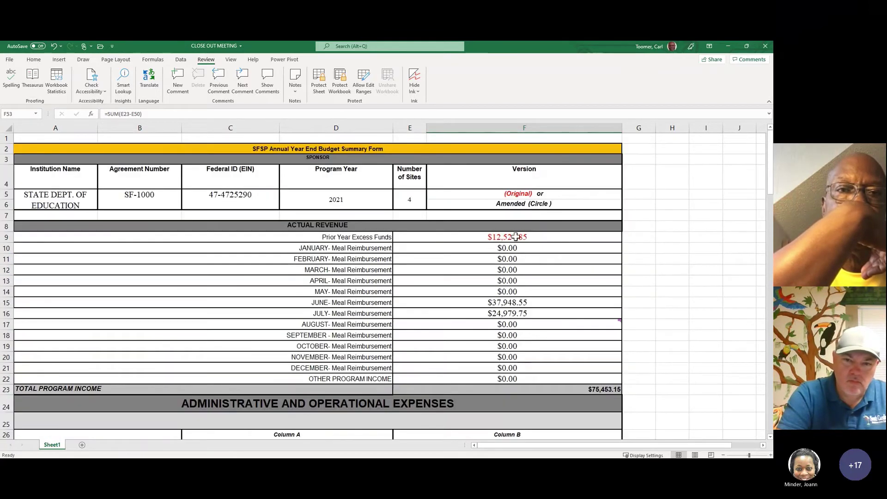
click(516, 238)
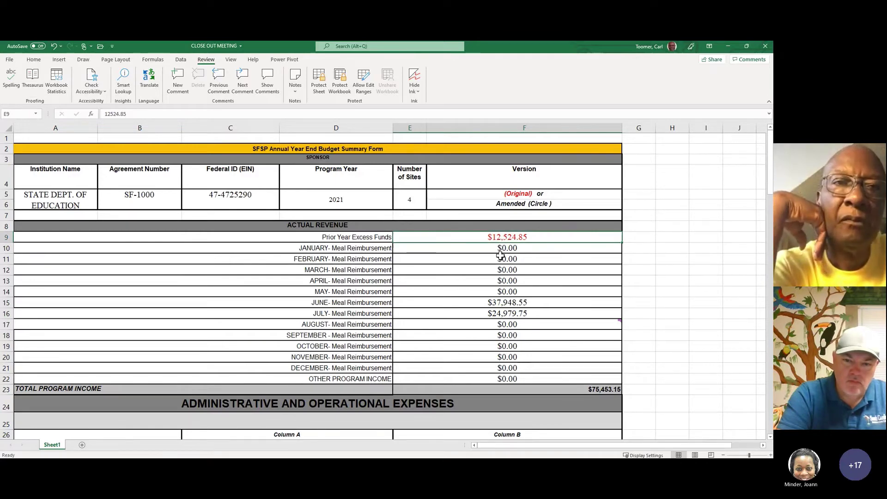
Review the unused reimbursement options and certification block, then return to the administrative expenses
scroll(501, 255, down, 10)
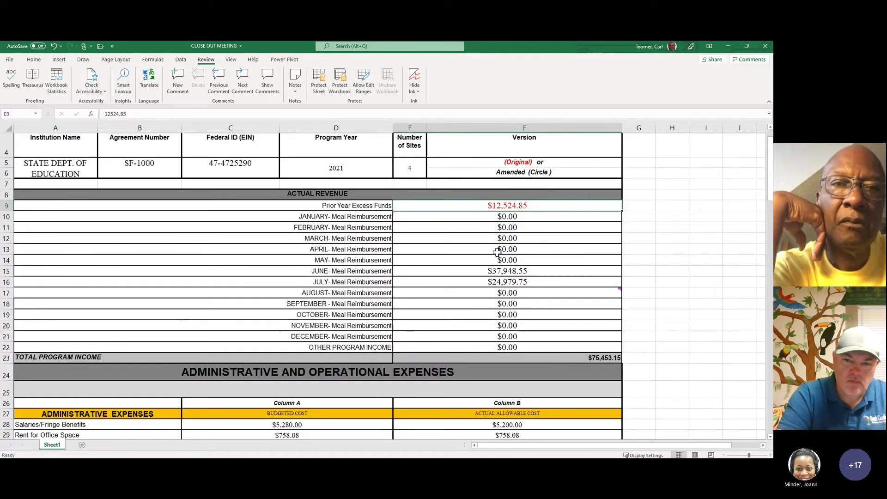
scroll(495, 251, down, 1)
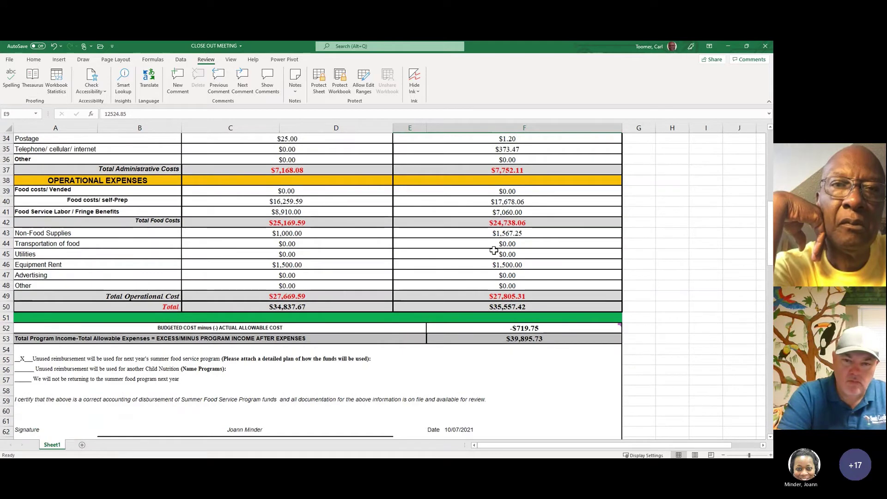
scroll(492, 252, down, 1)
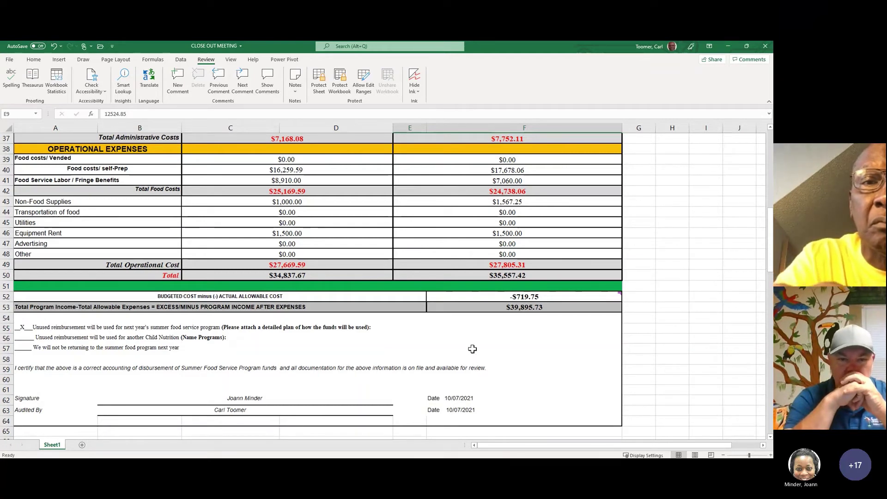
scroll(472, 349, up, 6)
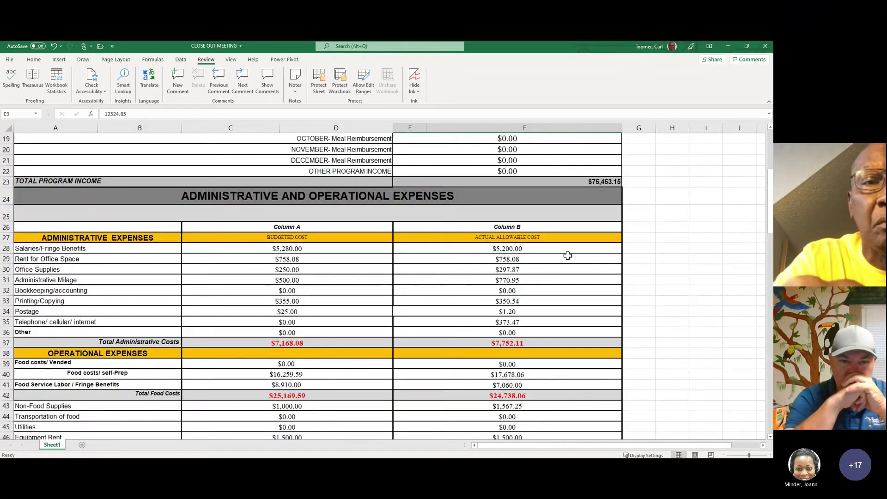
Highlight the Actual Allowable Cost entries from Salaries/Fringe Benefits through Total Operational Cost, and review the certification and signature lines below
drag(568, 256, 541, 372)
mouse_move(544, 395)
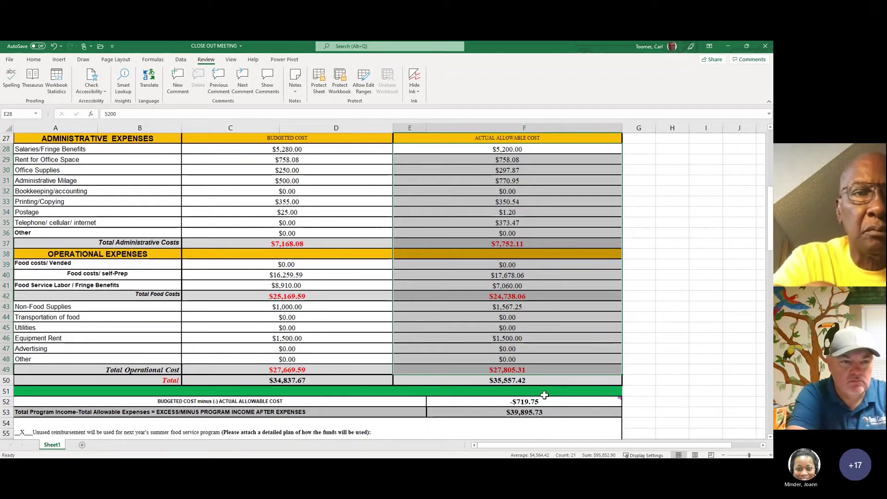
scroll(531, 392, down, 3)
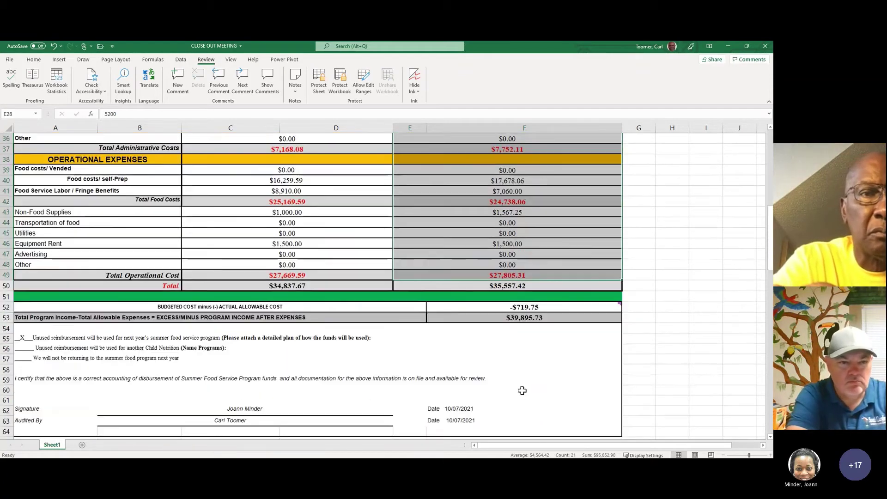
scroll(522, 391, down, 4)
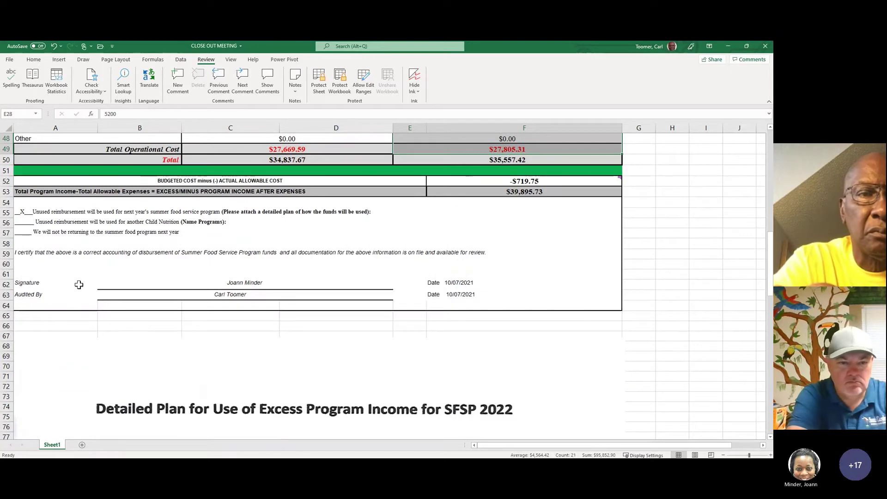
scroll(213, 290, up, 1)
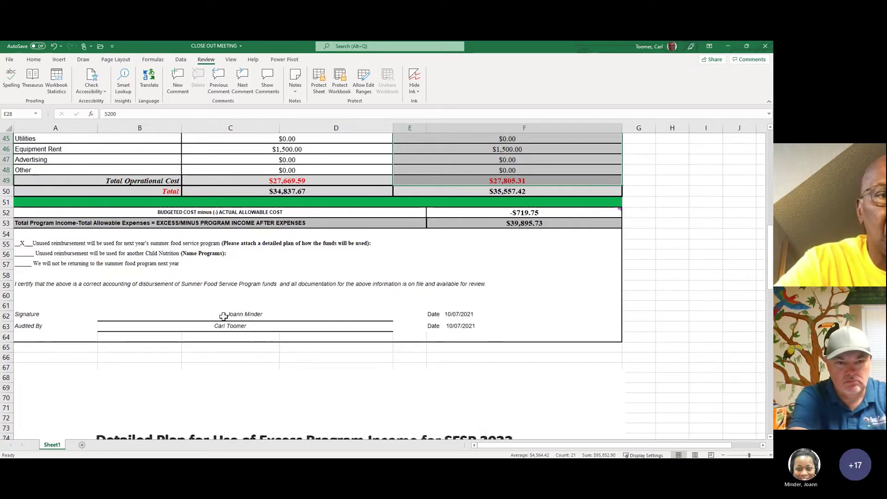
Read the Detailed Plan for Use of Excess Program Income for SFSP 2022, checking it against the excess program income line
scroll(182, 323, down, 4)
scroll(185, 337, down, 1)
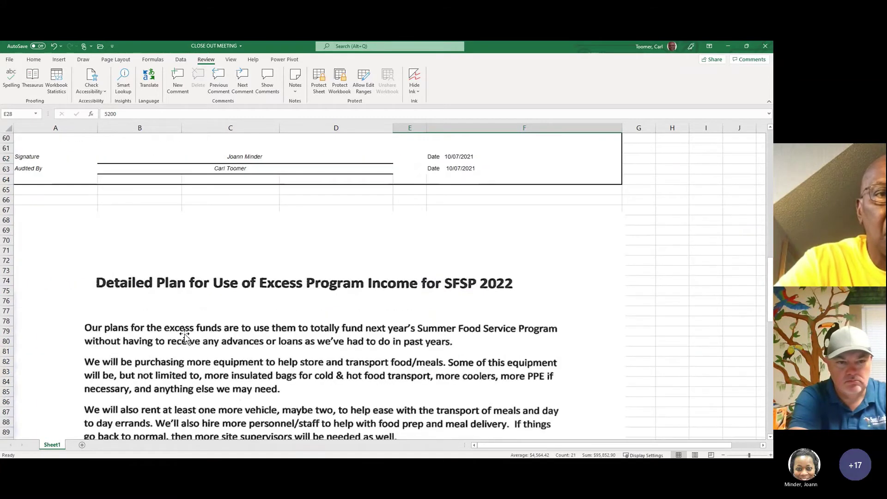
scroll(165, 312, down, 1)
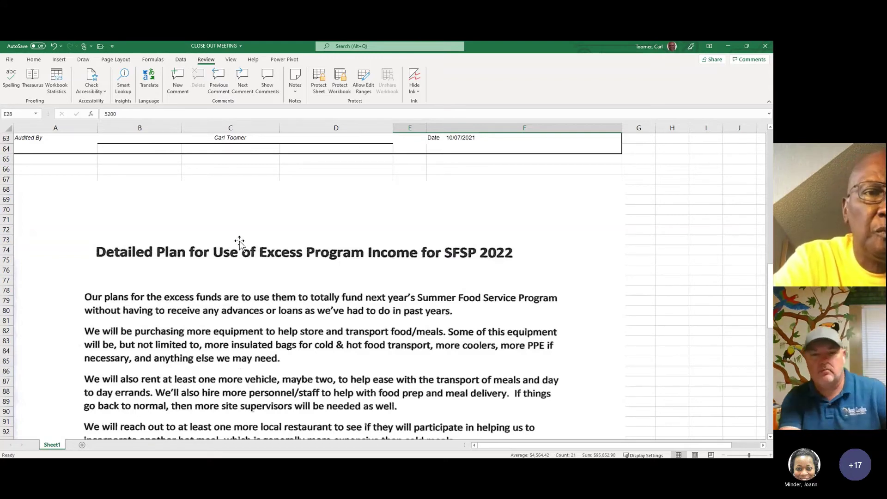
scroll(286, 245, up, 5)
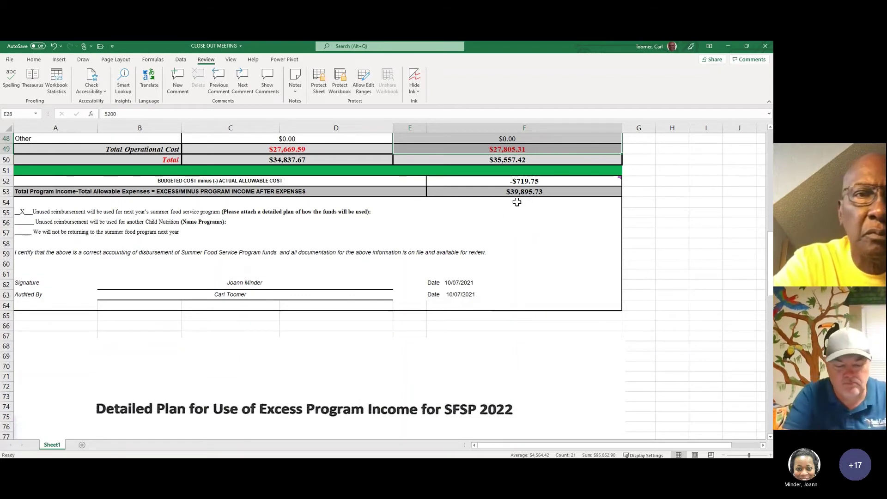
scroll(509, 211, down, 5)
scroll(319, 341, down, 2)
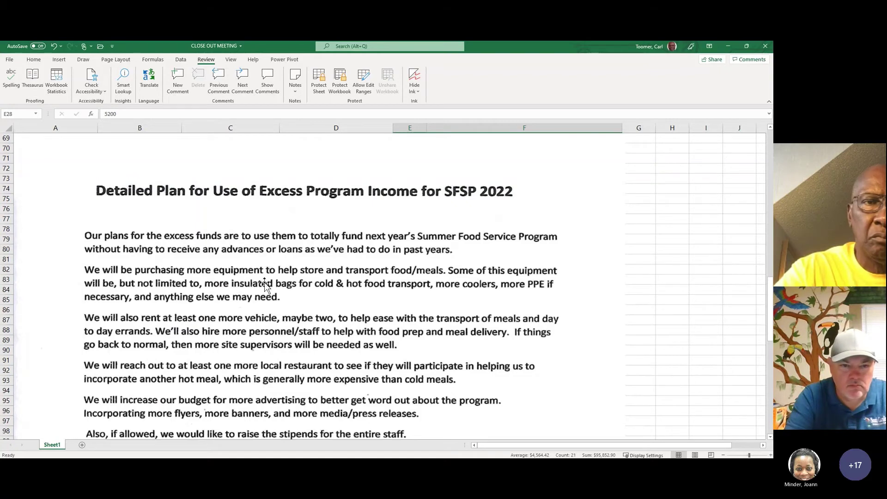
scroll(222, 341, down, 2)
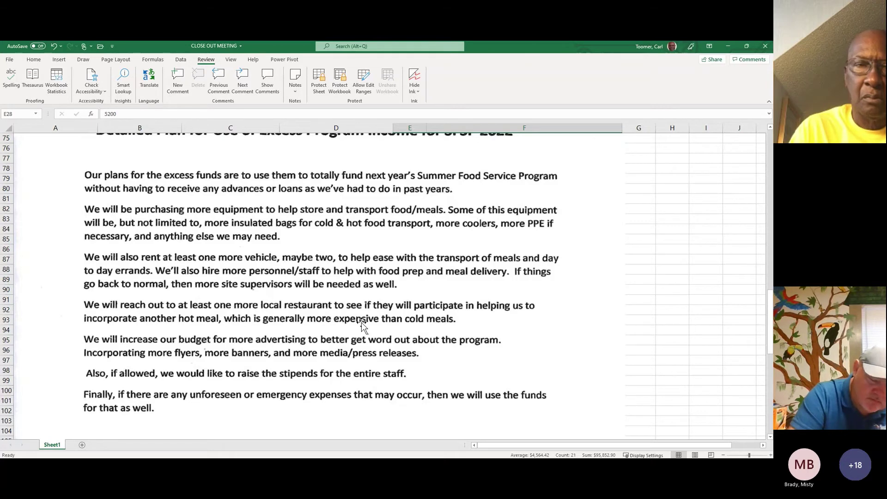
Inspect the excess program income formula in F53, and reread the spending plan and the unused reimbursement options
scroll(361, 322, up, 9)
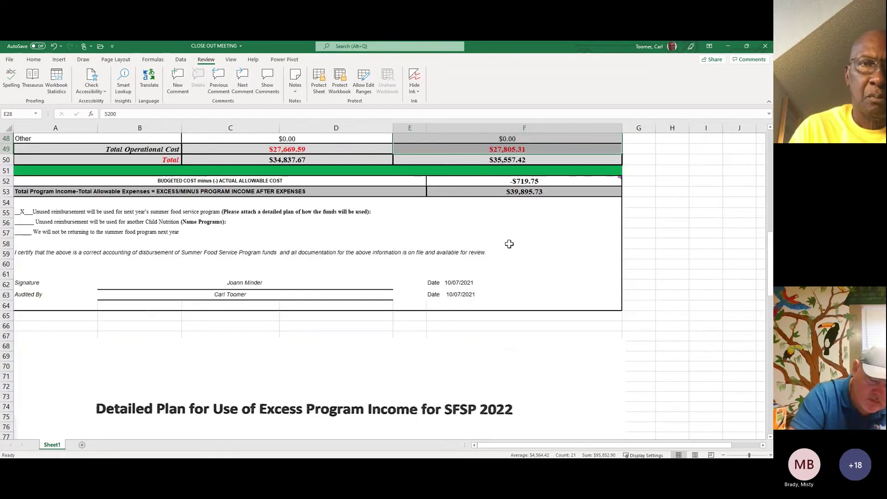
click(539, 192)
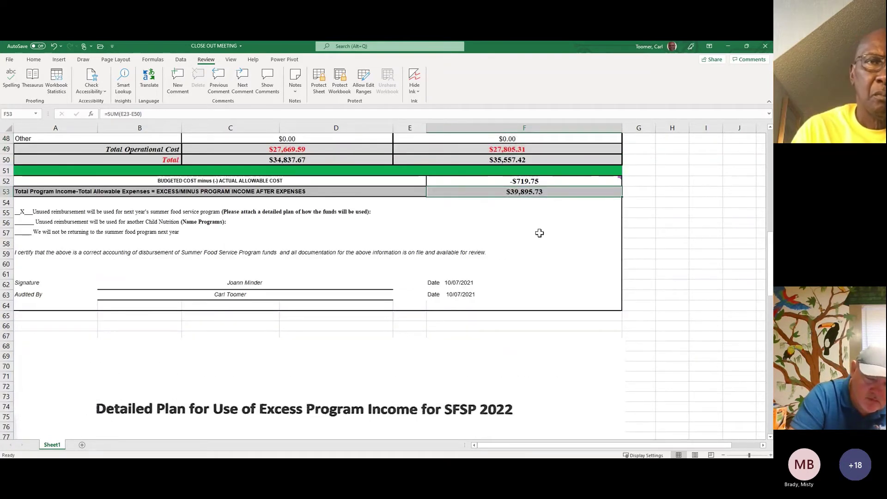
scroll(524, 253, down, 4)
scroll(524, 253, down, 3)
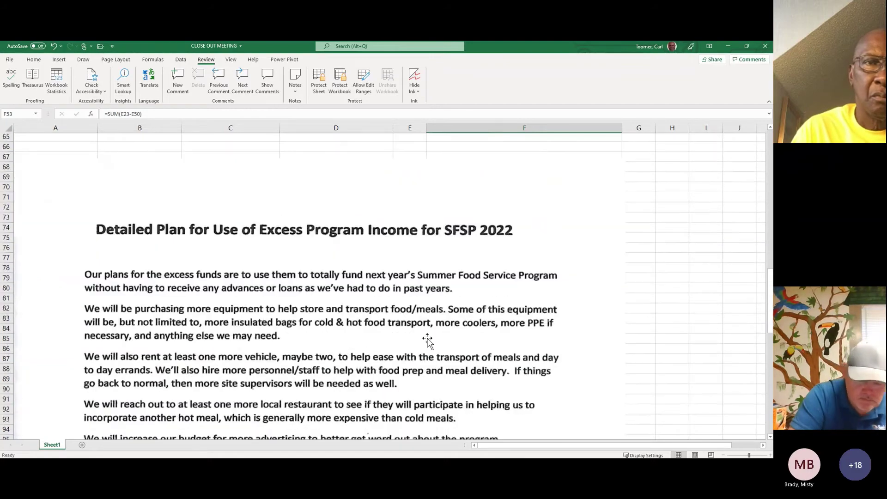
scroll(426, 330, down, 4)
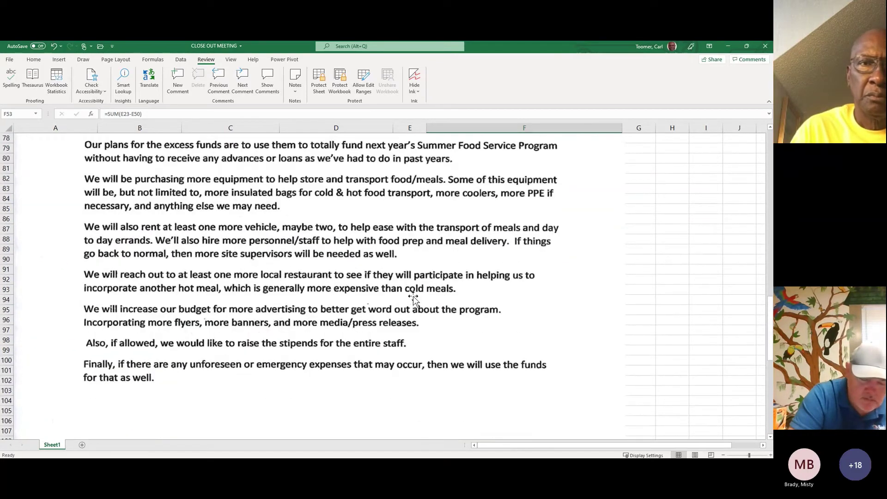
scroll(409, 281, up, 1)
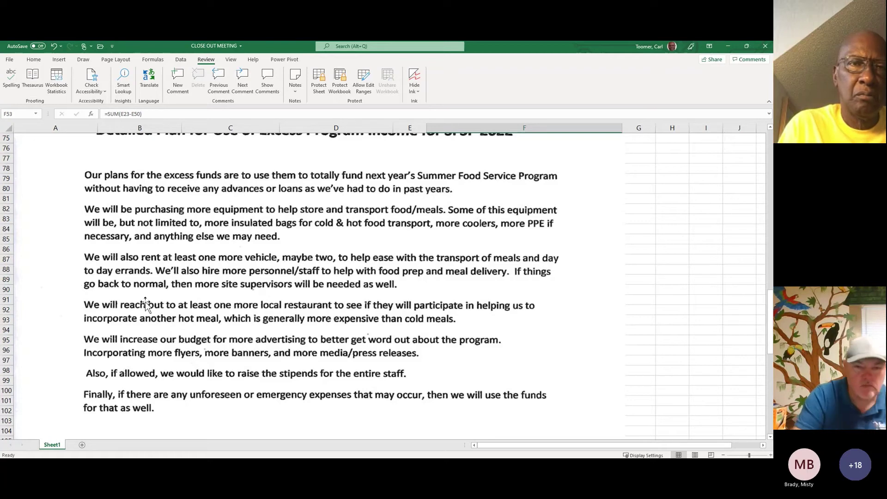
scroll(152, 298, up, 7)
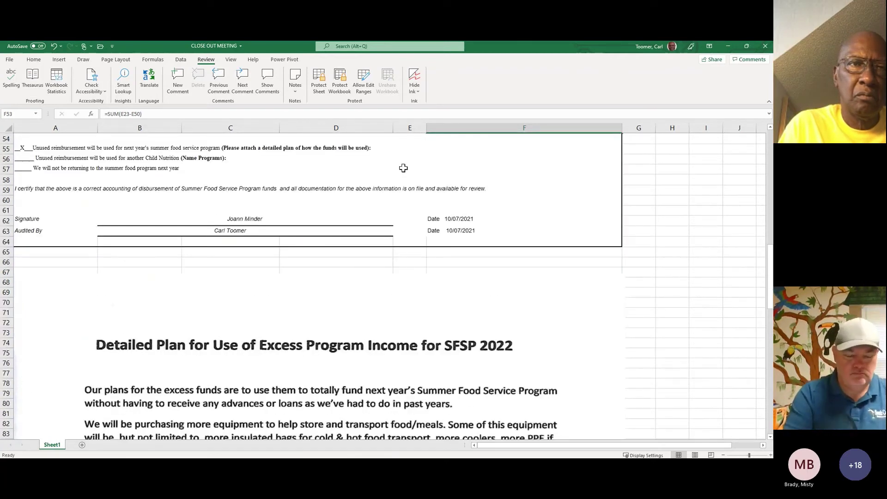
Switch to the 2021 SFSP income and expense example workbook and check the cover page's prior year excess funds and June and July amounts
click(728, 48)
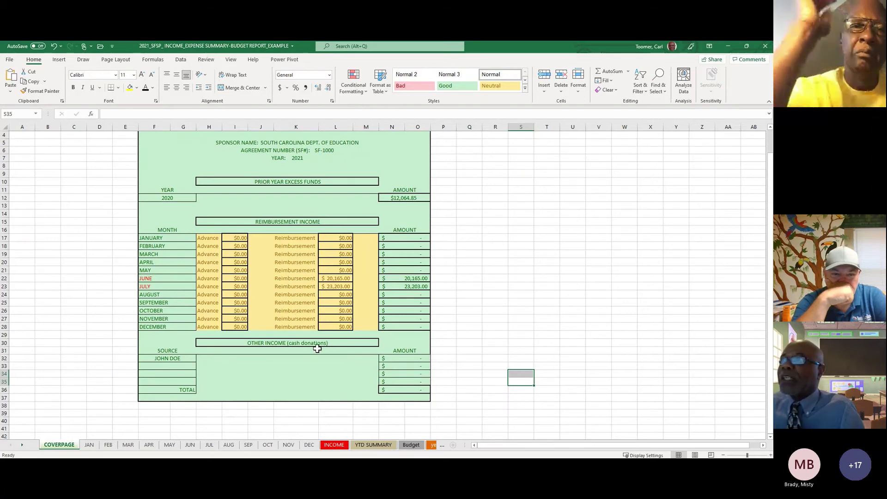
click(405, 198)
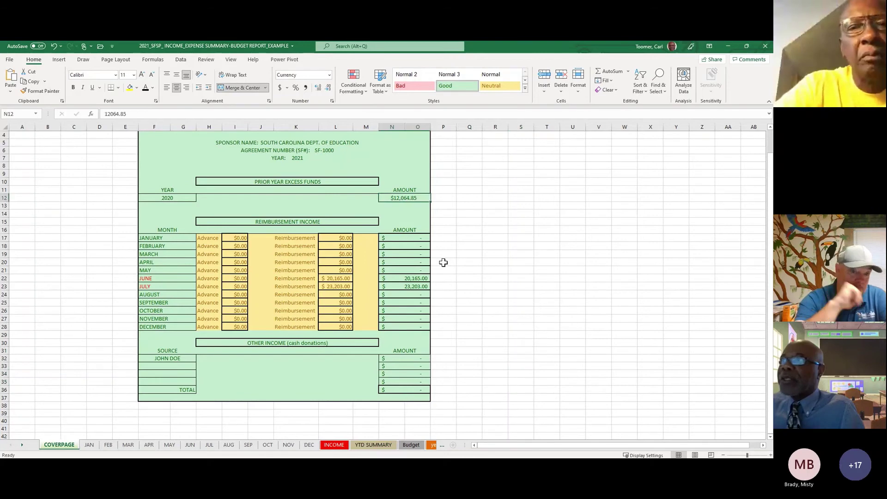
click(411, 278)
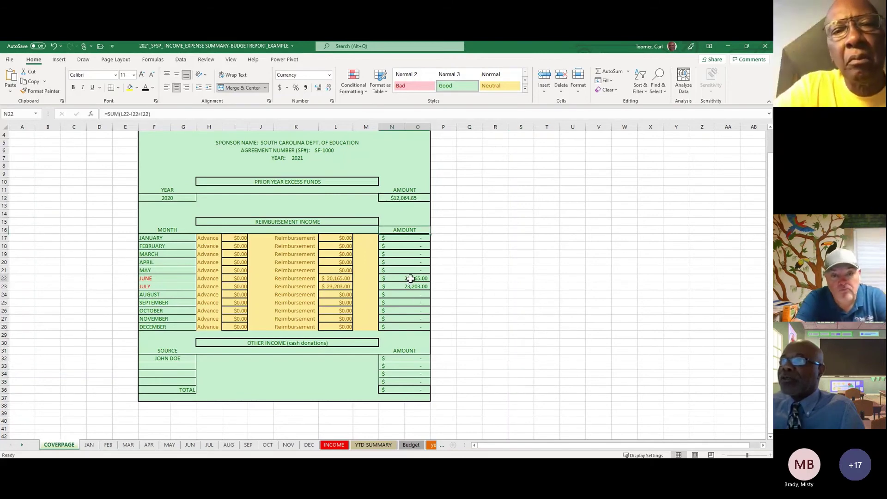
click(407, 285)
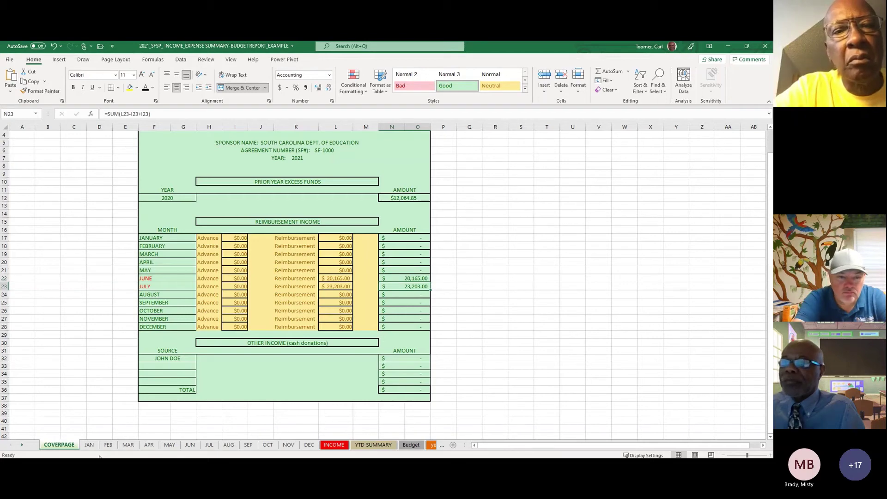
Look through the January to May expense sheets to see how non-operating months are marked
click(90, 445)
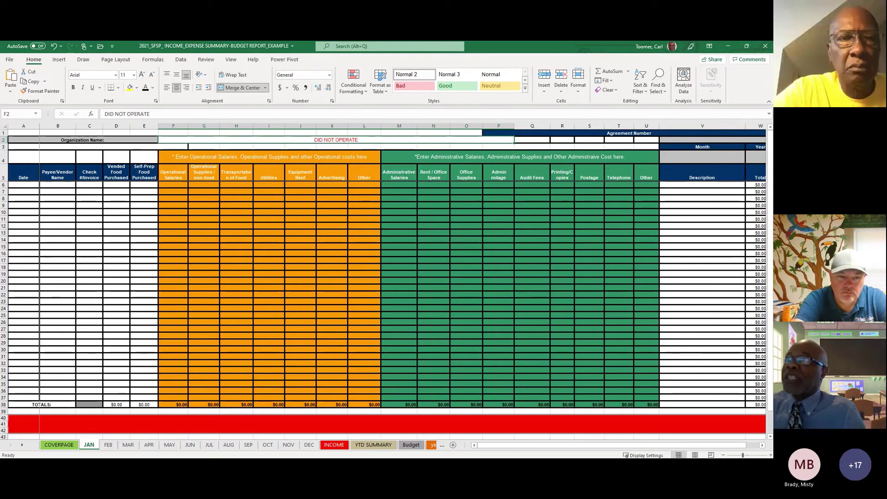
click(109, 445)
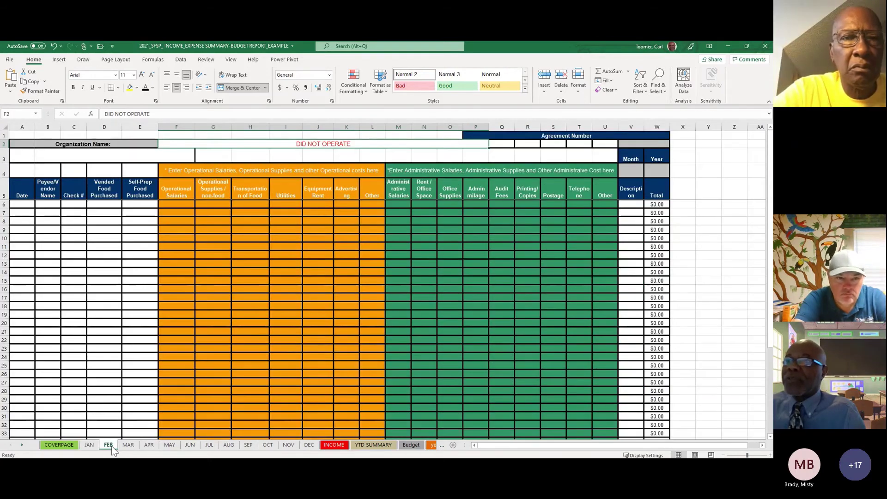
click(128, 446)
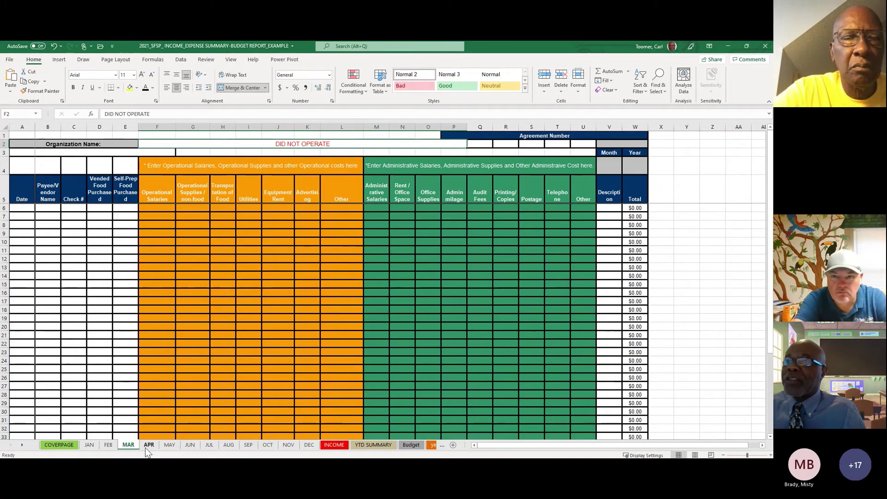
click(148, 446)
click(170, 445)
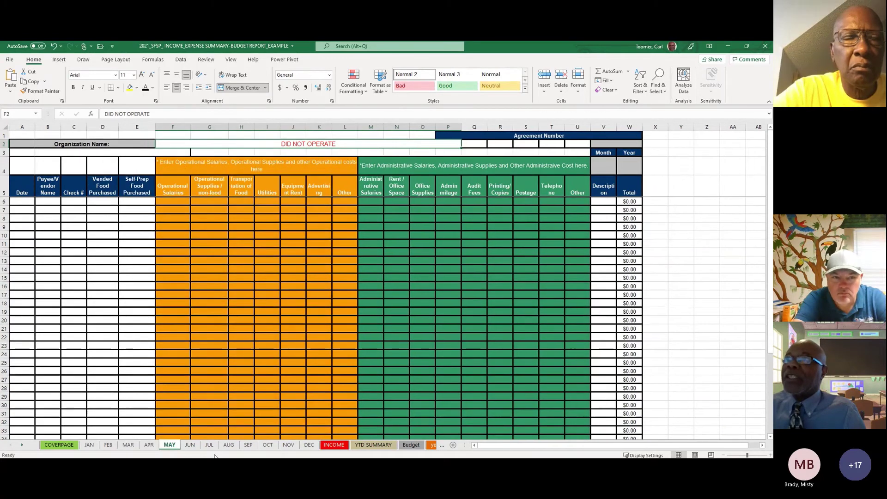
Open the June expense sheet and check its organization name and agreement number fields
click(191, 446)
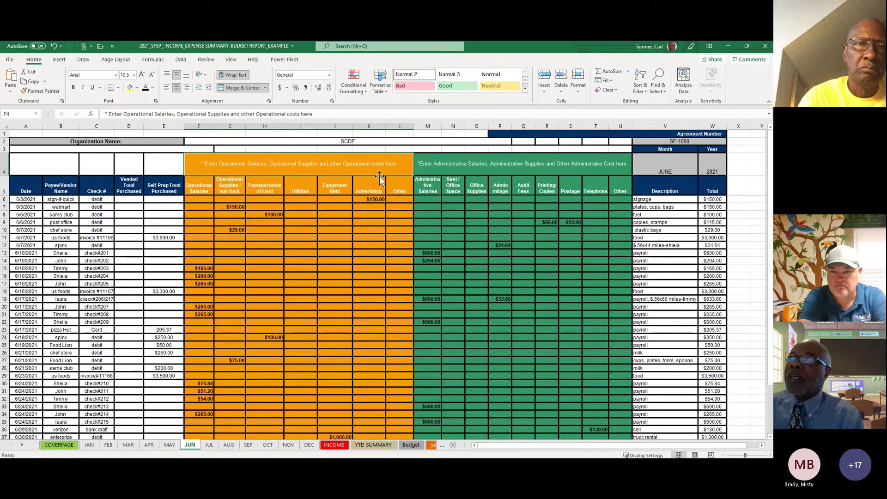
click(362, 143)
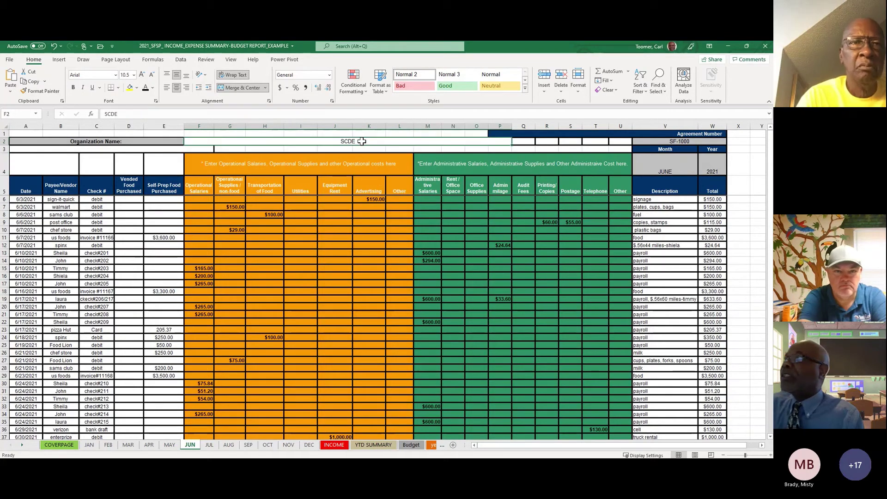
click(696, 135)
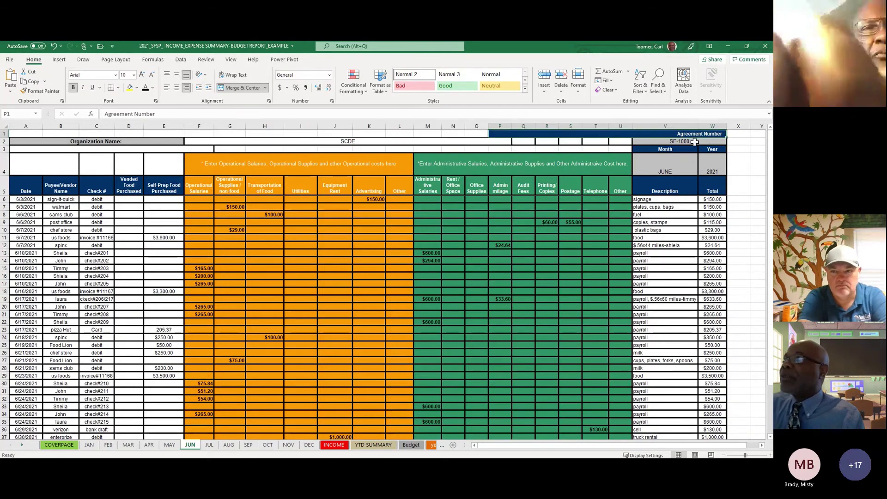
click(689, 142)
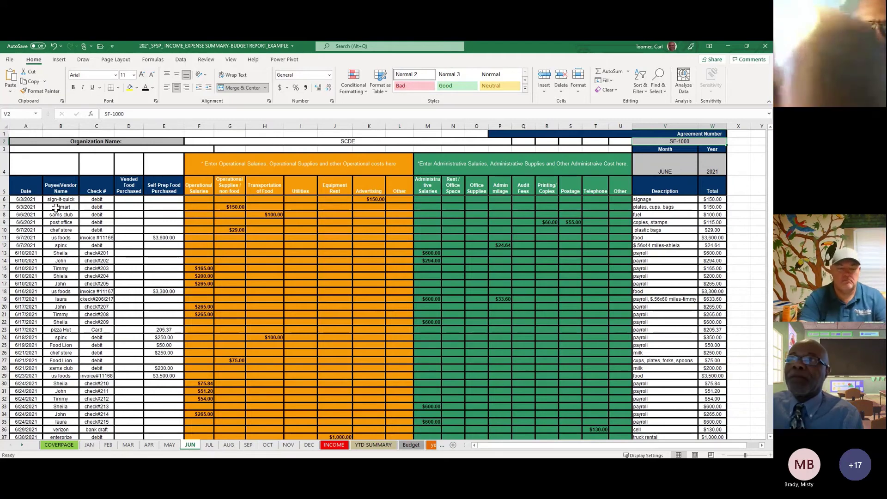
Examine June's Date, Payee/Vendor Name, Check #, Vended Food Purchased and Self-Prep Food Purchased columns
click(32, 194)
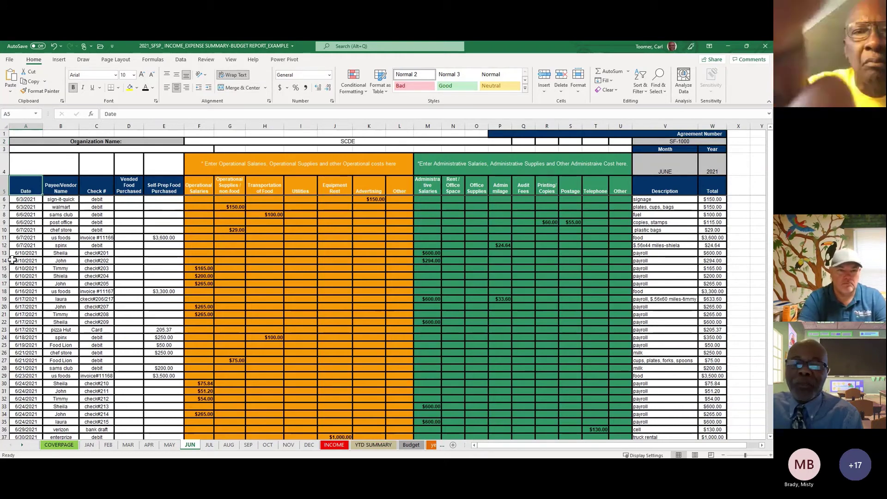
click(60, 185)
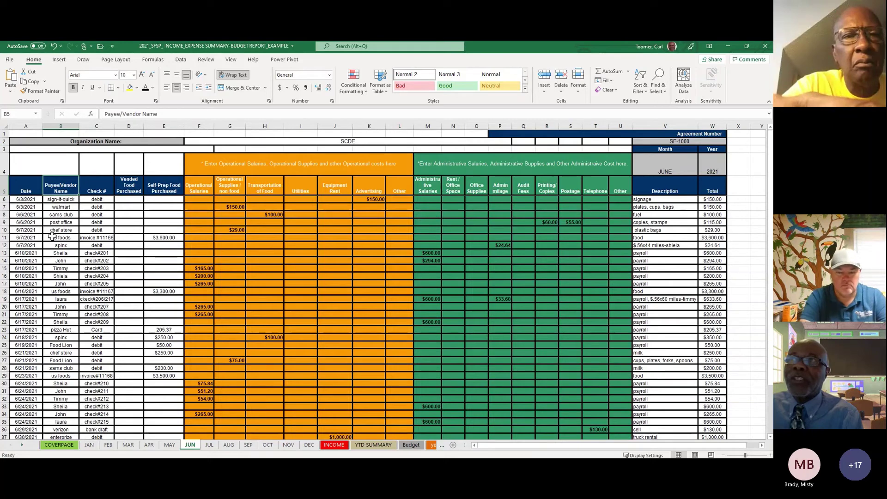
click(94, 189)
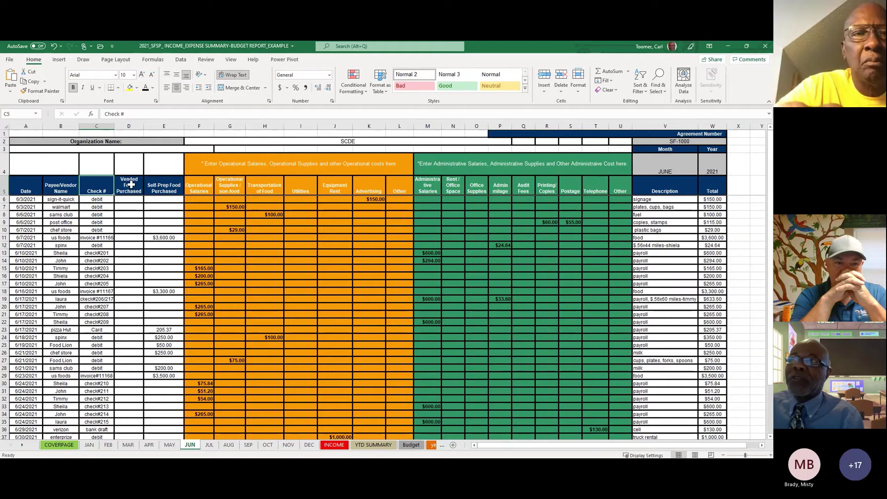
key(Right)
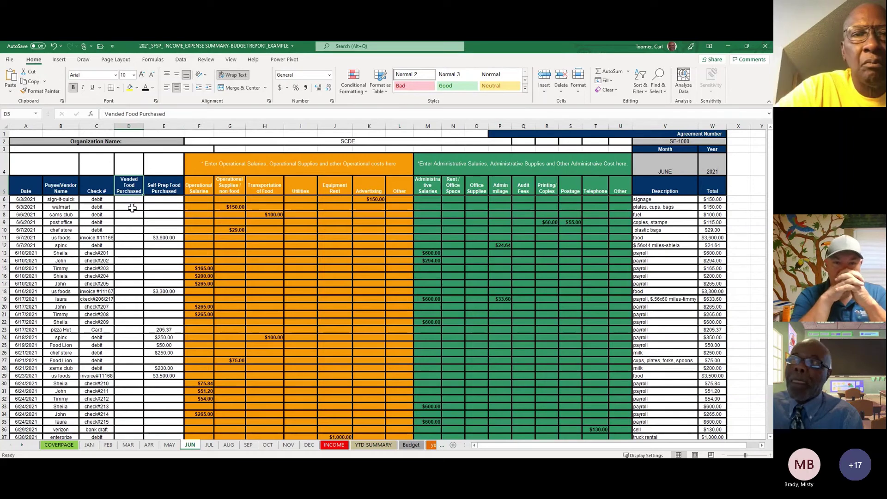
click(166, 187)
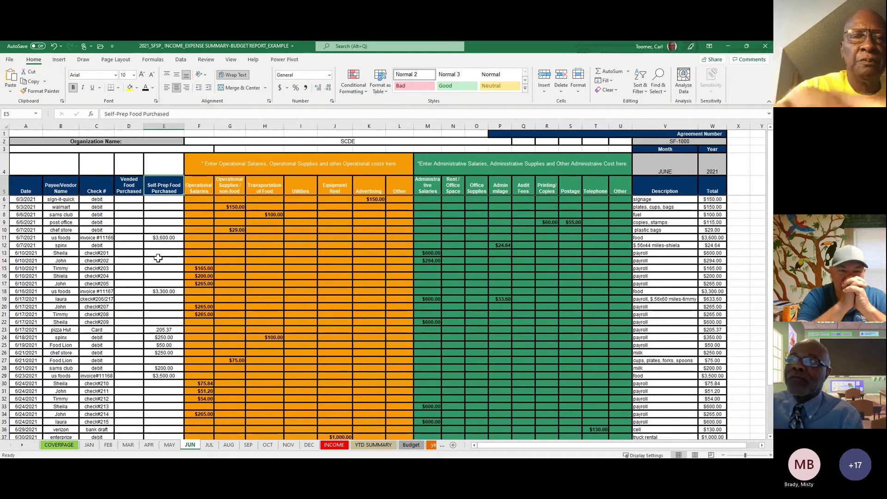
Examine June's operational cost columns, from Operational Salaries and Operational Supplies / non-food through Advertising and Other
click(202, 190)
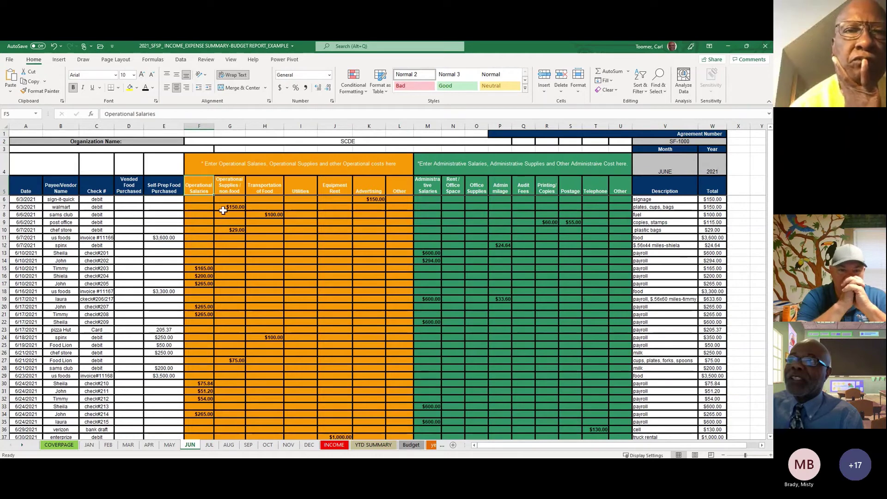
click(231, 189)
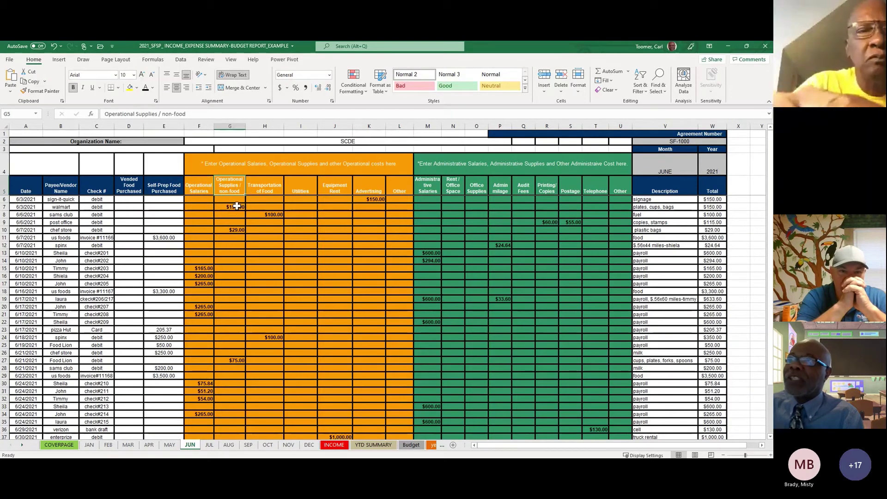
click(265, 189)
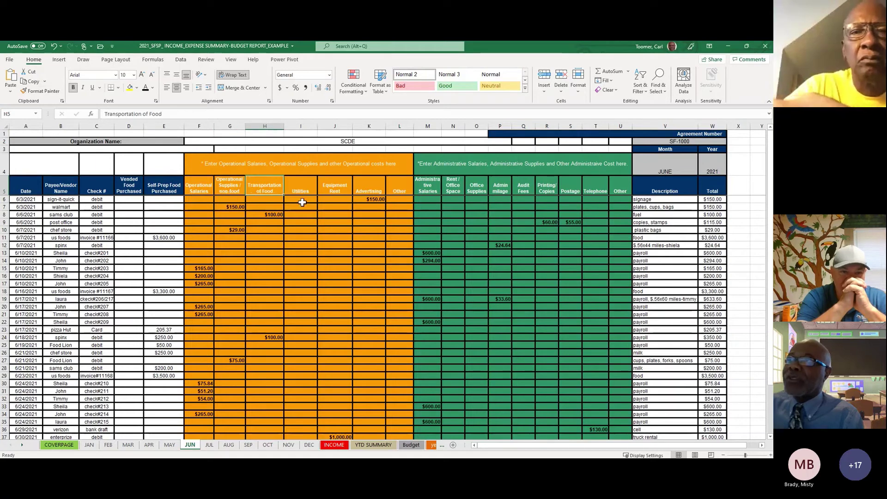
click(300, 189)
click(370, 191)
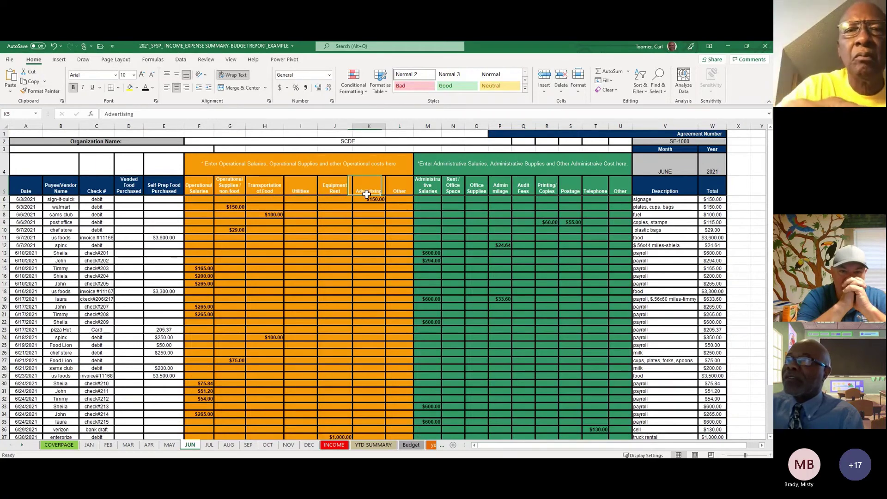
click(397, 191)
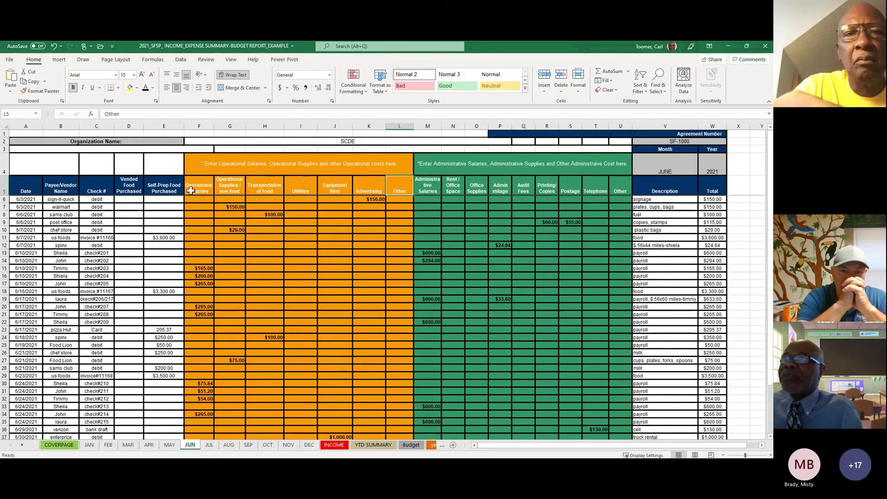
Select June's cost headings from Vended Food Purchased through the administrative Other column and check the totals row beneath them
click(142, 188)
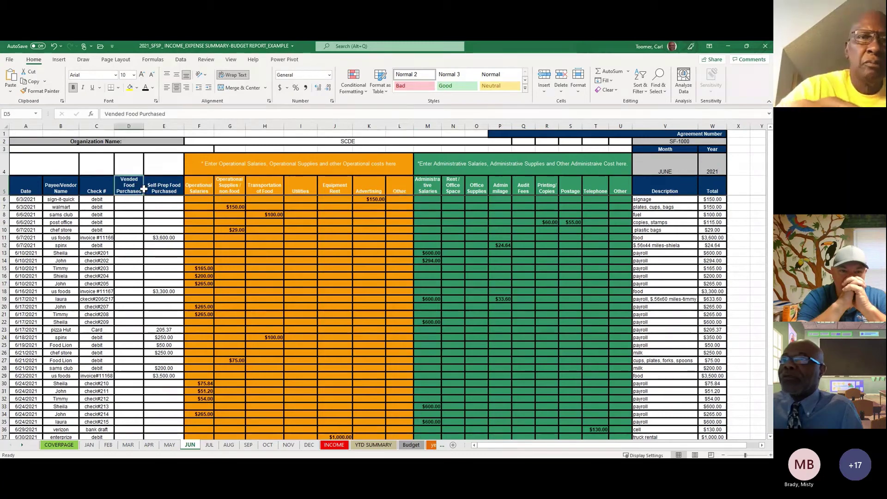
drag(144, 189, 618, 192)
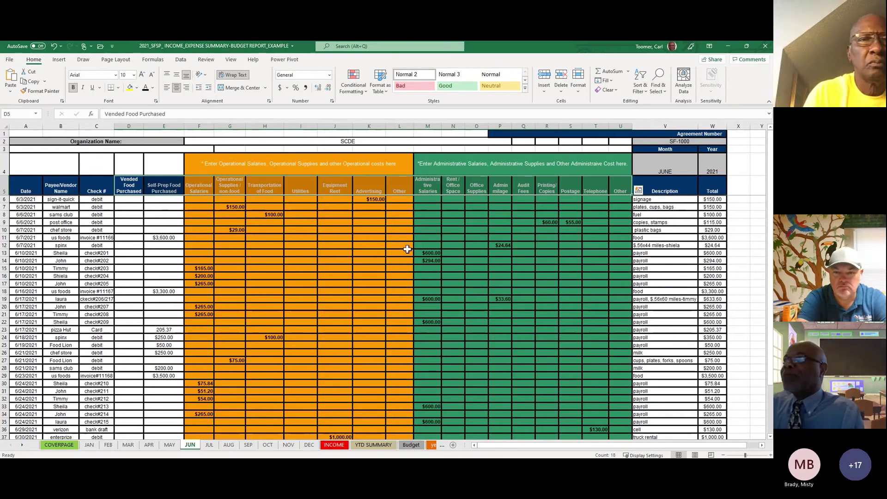
scroll(406, 248, down, 2)
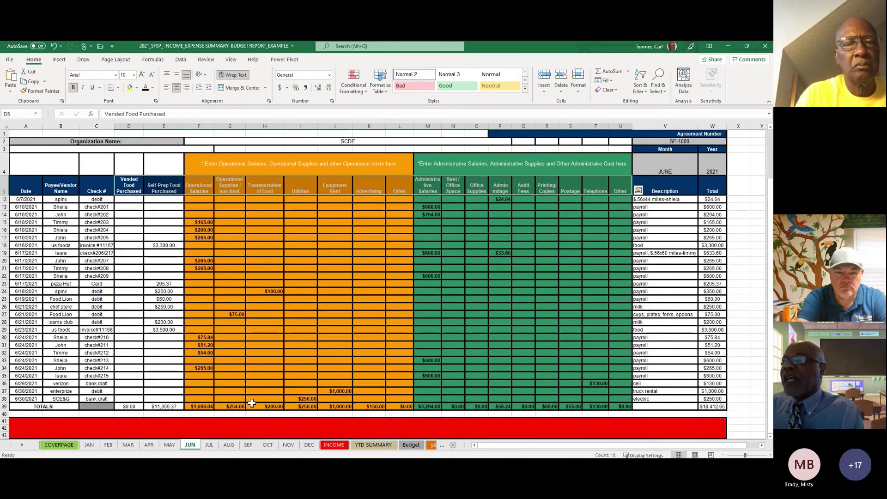
Look through the July to December expense sheets to compare the operating month with the non-operating ones
click(209, 445)
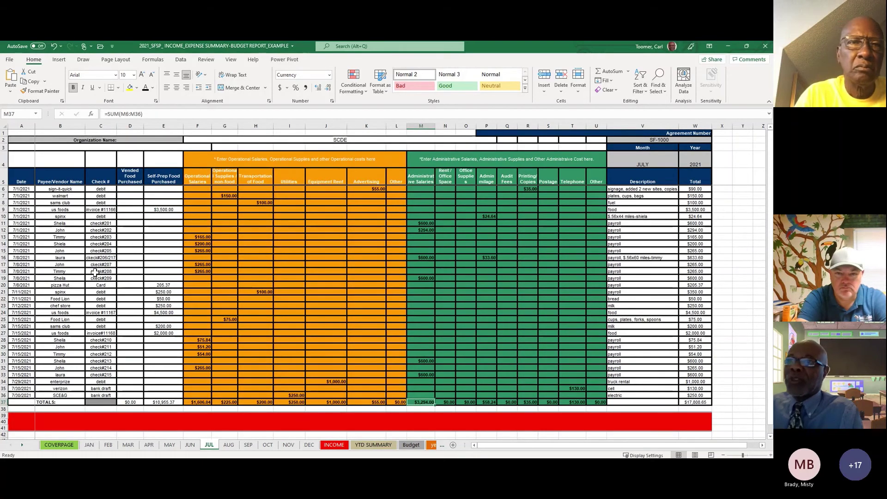
click(230, 448)
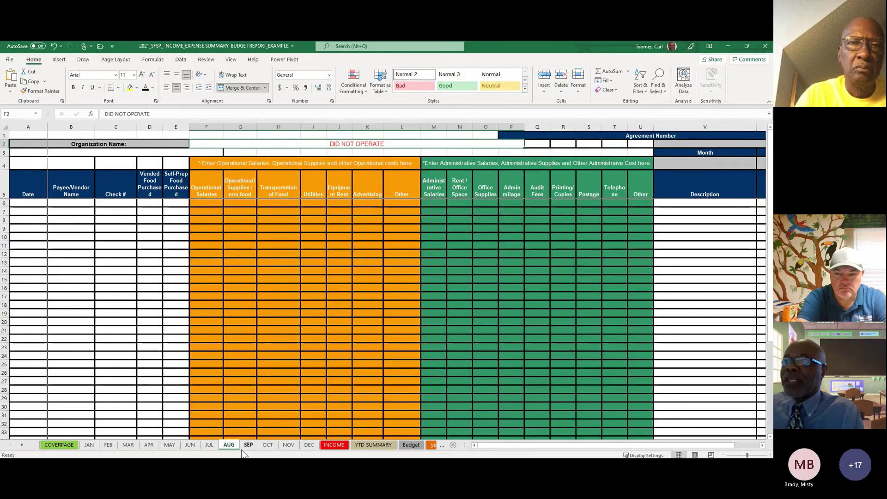
click(249, 448)
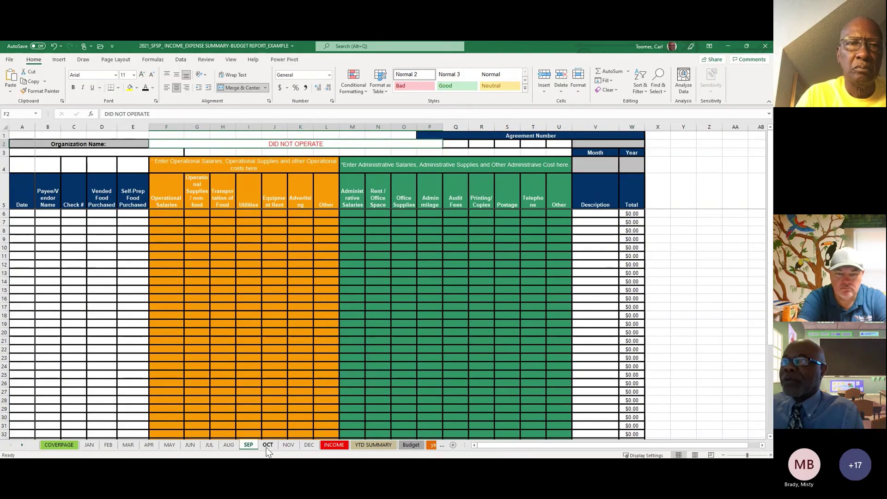
click(268, 448)
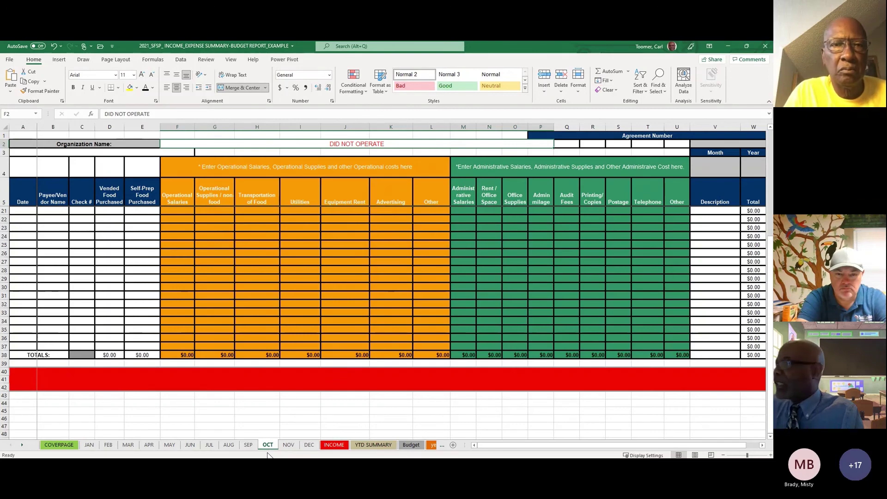
click(289, 446)
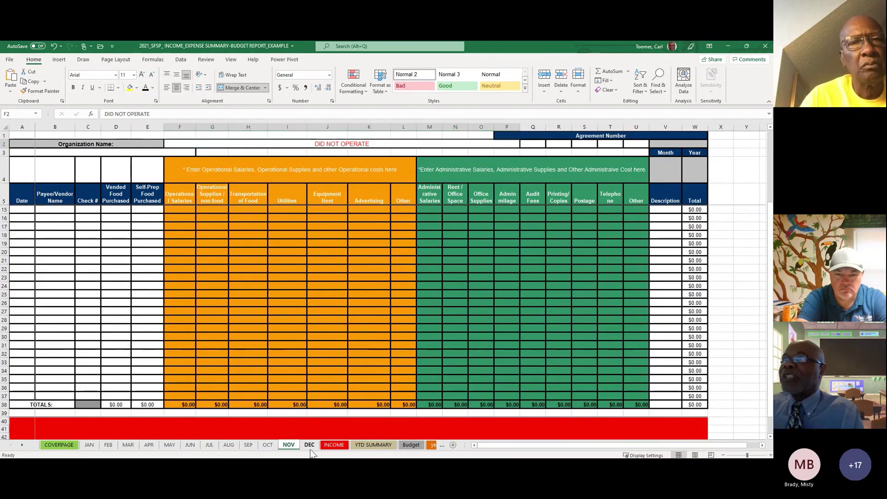
click(308, 448)
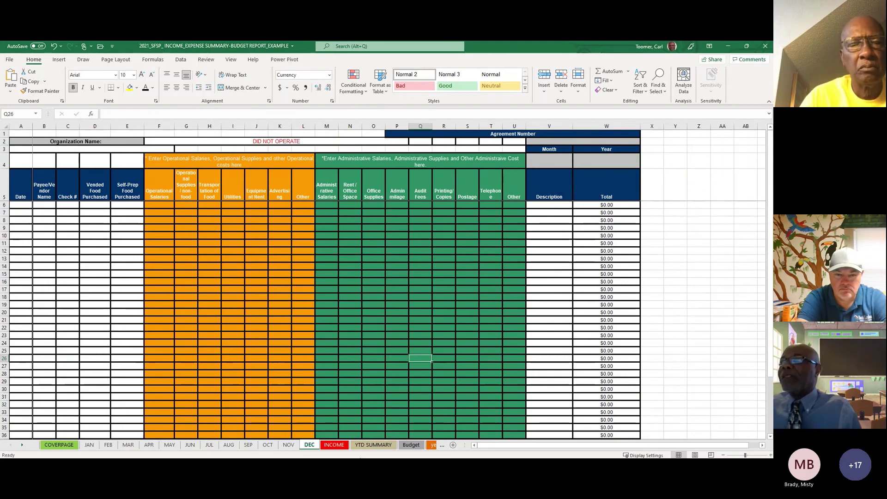
Review the income sheet, then the YTD summary's Prior Year Reimbursement Balance and YTD SFSP Food, Oper, Admin Costs
click(337, 448)
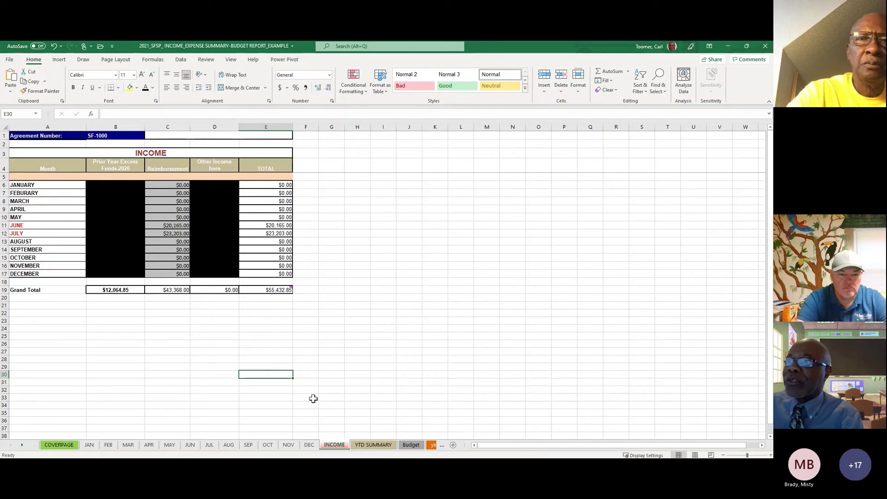
click(367, 445)
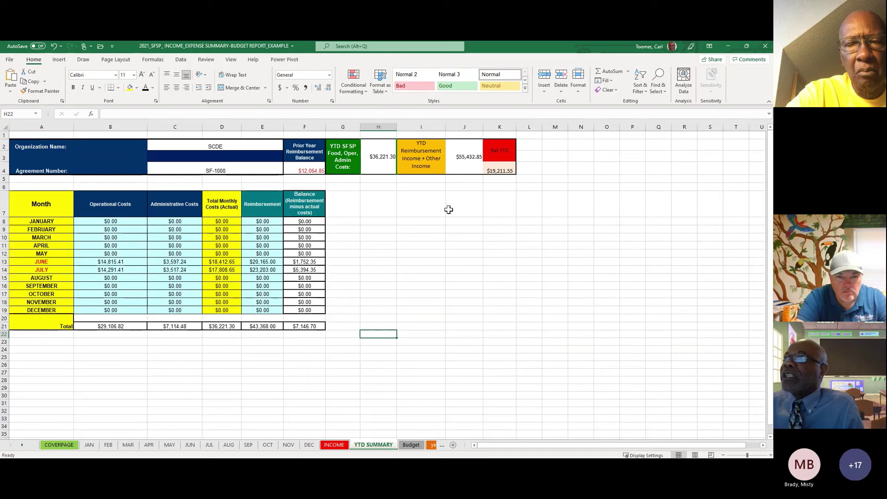
click(314, 170)
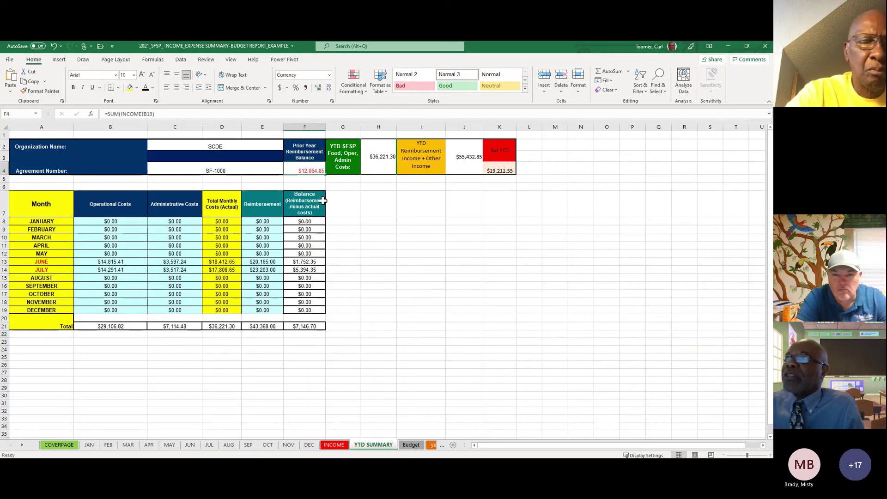
click(385, 167)
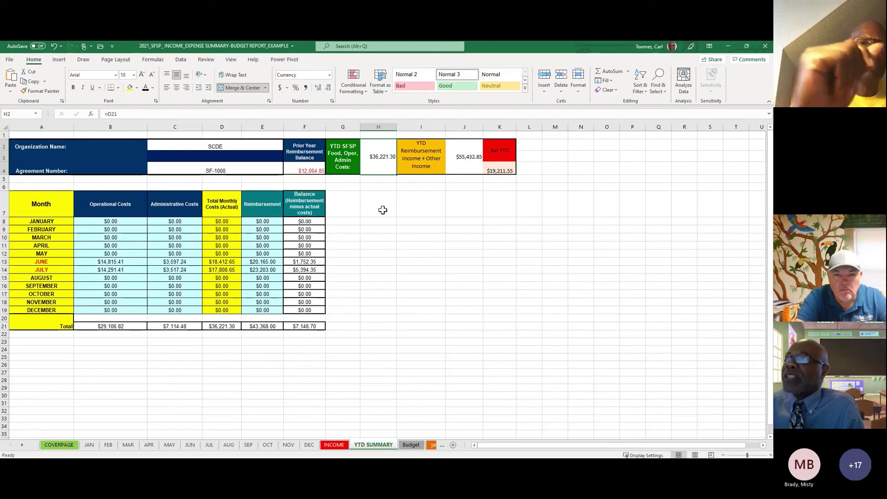
click(319, 171)
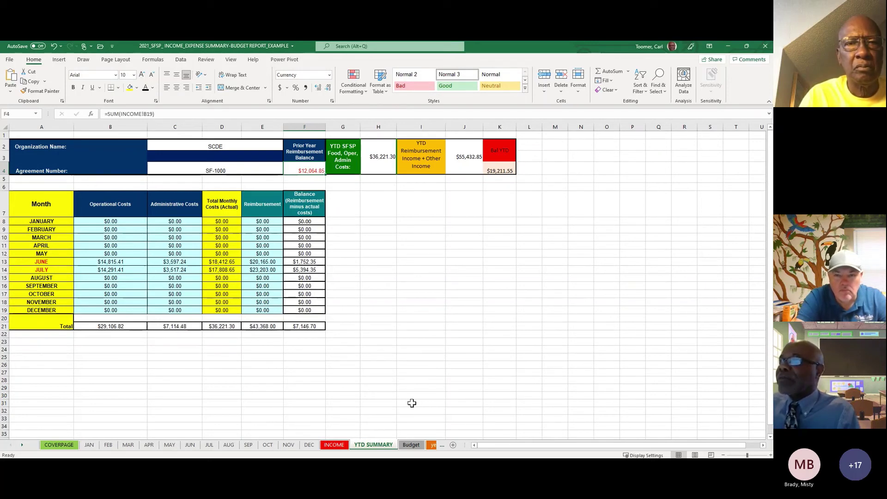
Open the budget sheet and highlight its Budget (Estimated) amounts from Salaries/Fringe Benefits down through the operational expenses
click(411, 446)
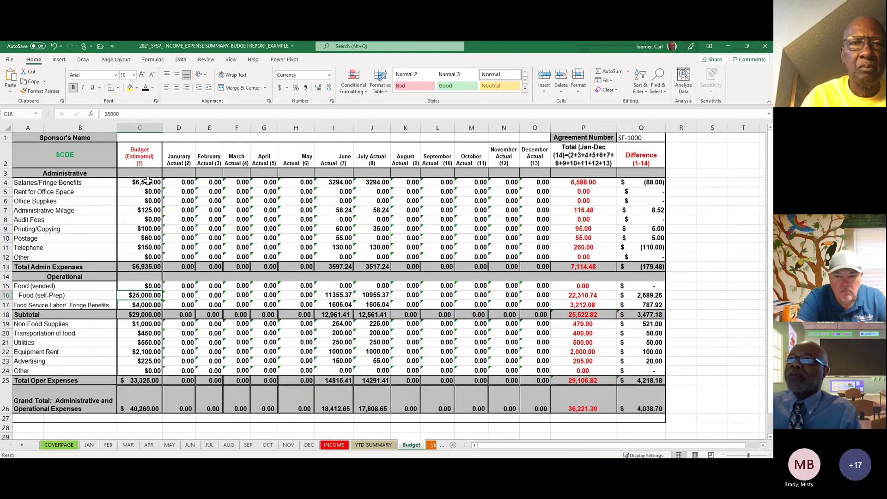
drag(147, 182, 145, 371)
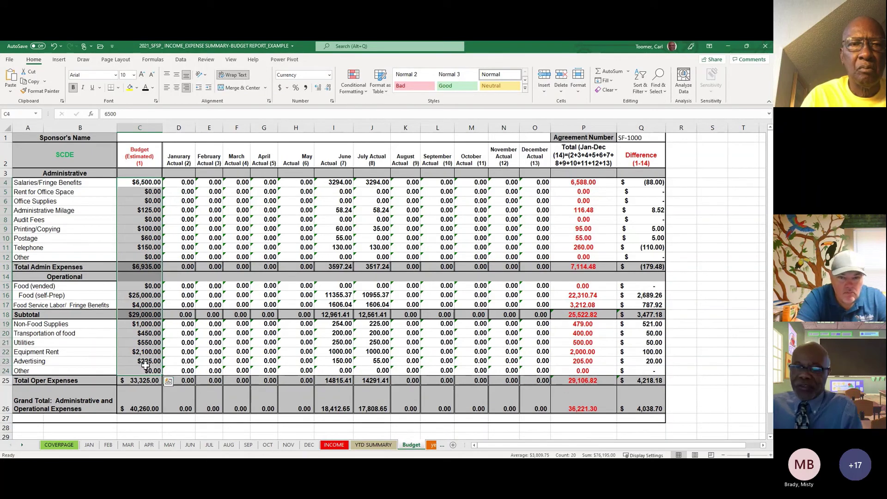
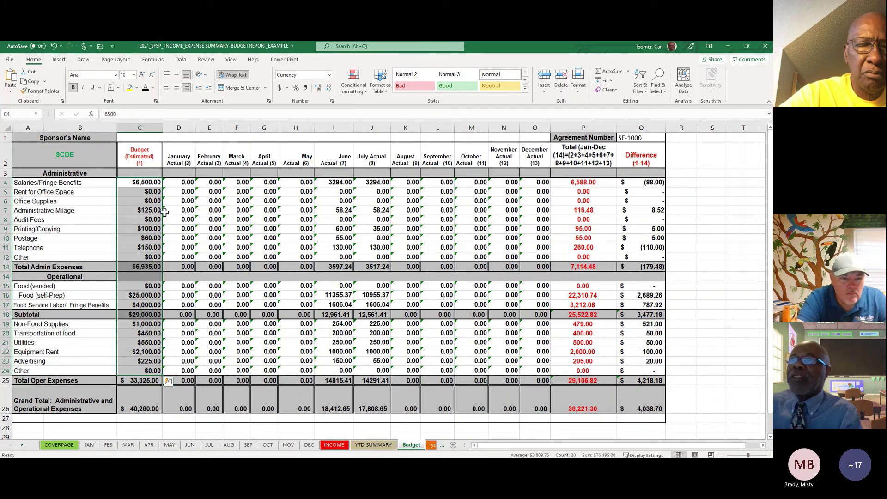
click(145, 183)
drag(144, 183, 148, 400)
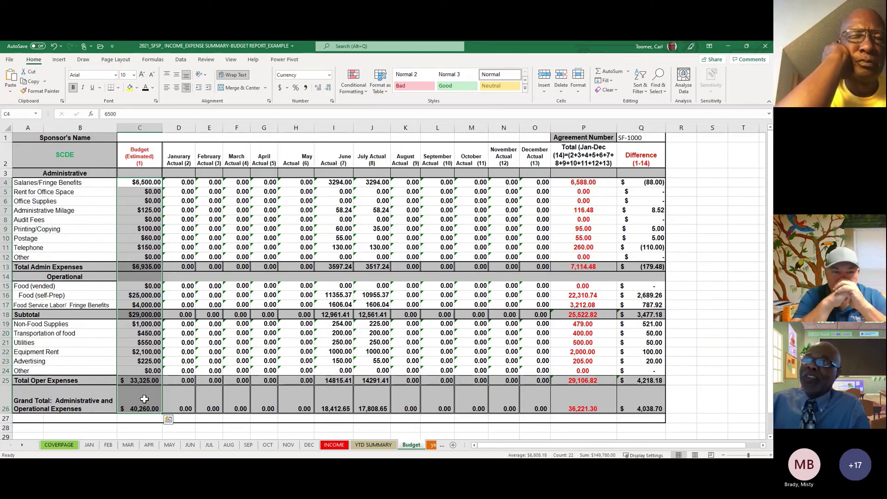
drag(147, 184, 144, 367)
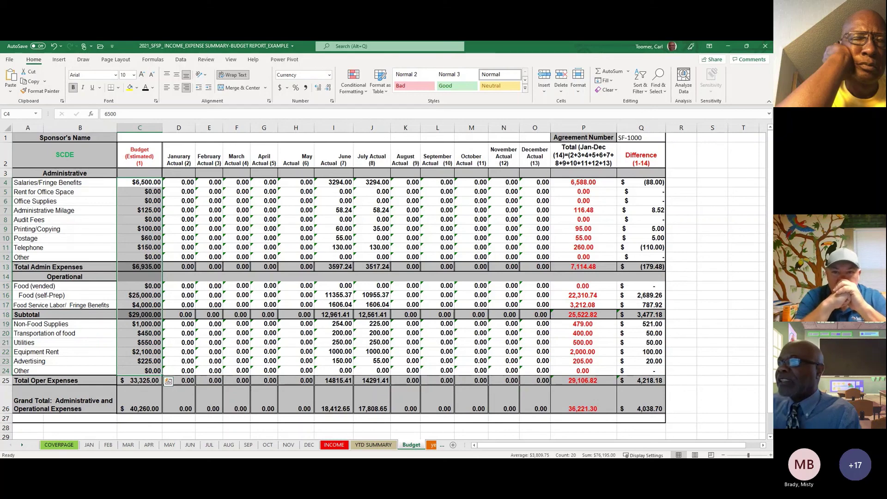
Open the year end summary and review its budgeted and actual costs down to the excess program income over expenses
click(432, 445)
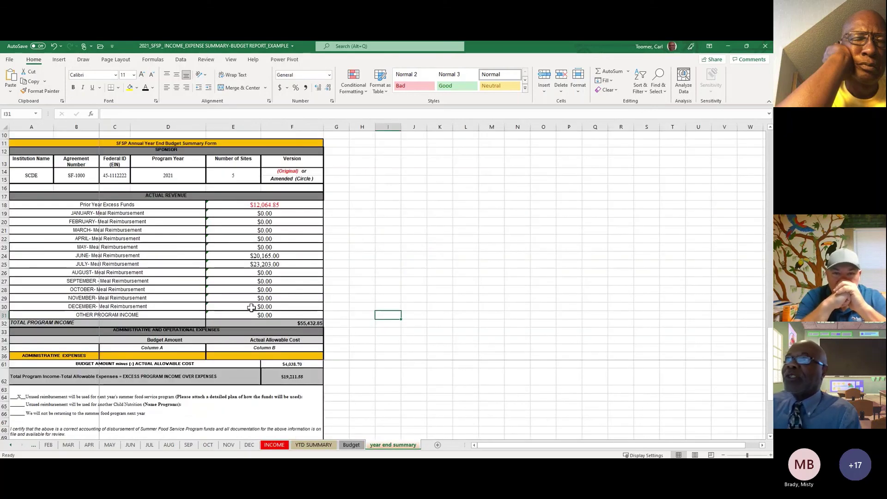
scroll(251, 307, down, 1)
scroll(435, 364, up, 3)
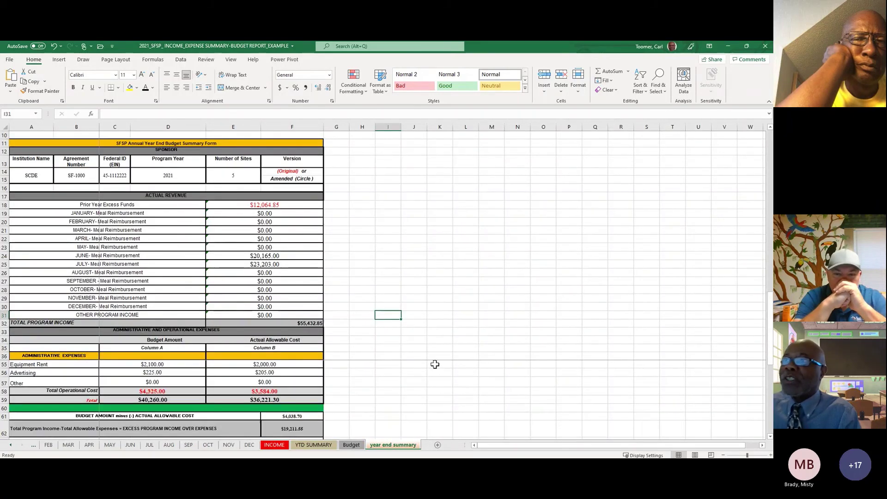
scroll(434, 364, up, 3)
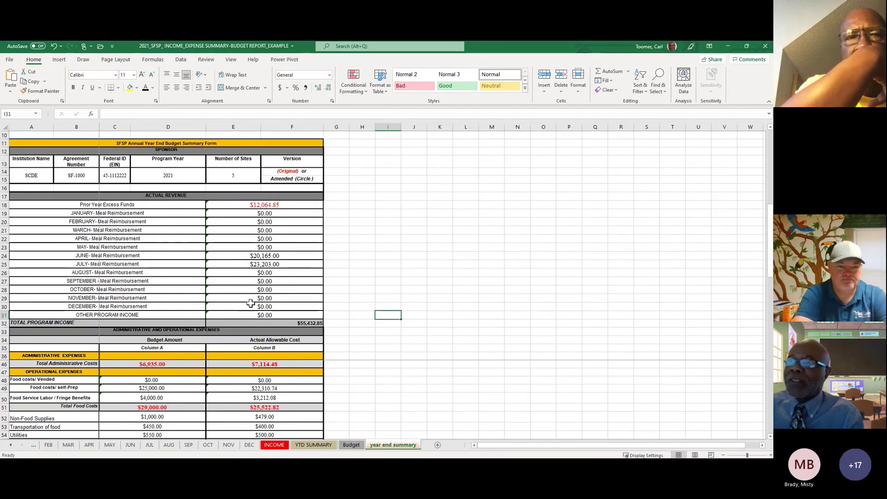
scroll(234, 323, down, 3)
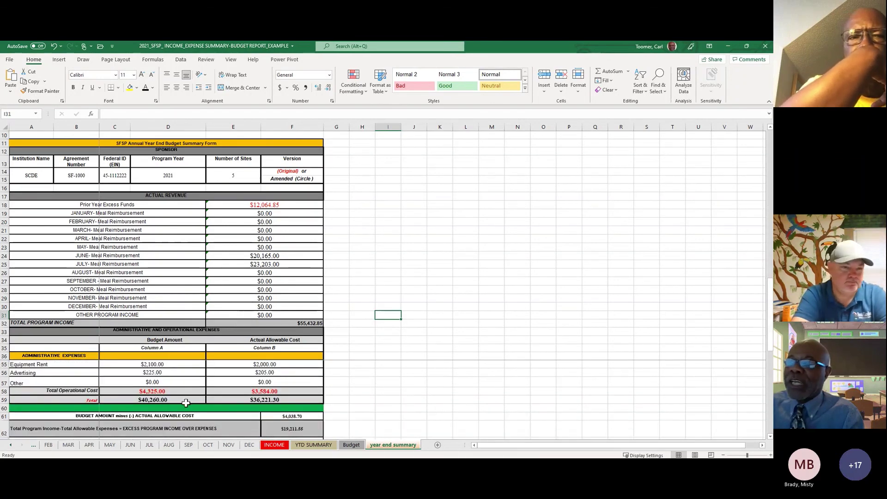
scroll(231, 400, down, 2)
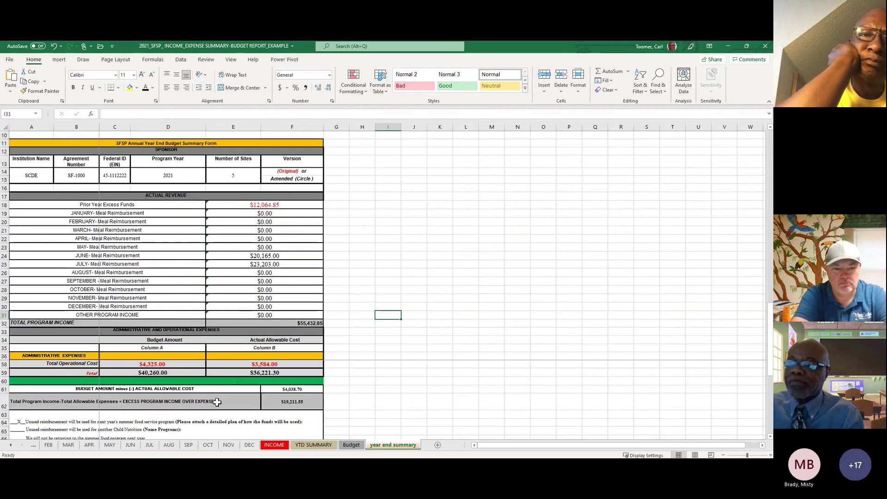
click(289, 400)
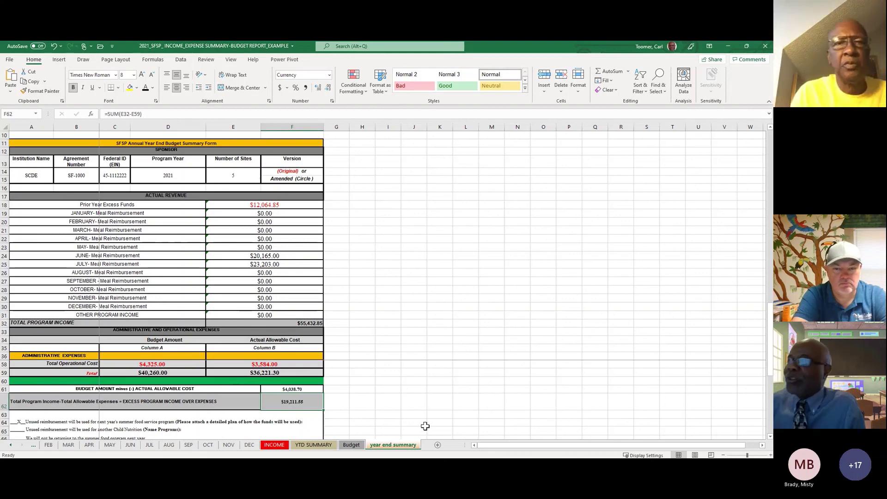
Check how Prior Year Excess Funds is sourced in the year end summary, and revisit the signature section and excess program income formula
click(54, 46)
key(ctrl+z)
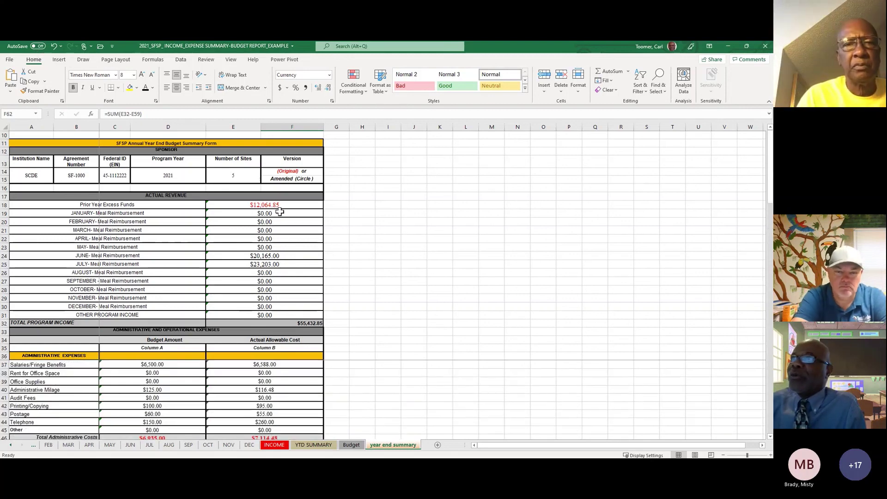
click(281, 204)
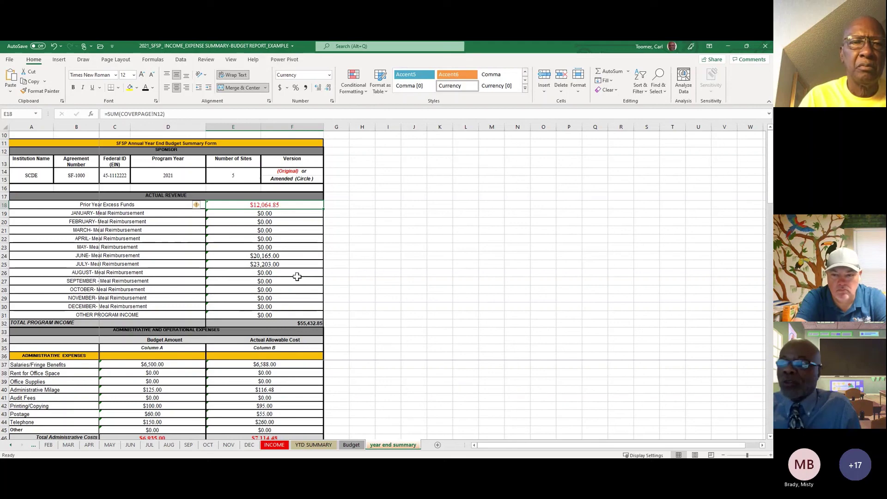
scroll(306, 300, down, 4)
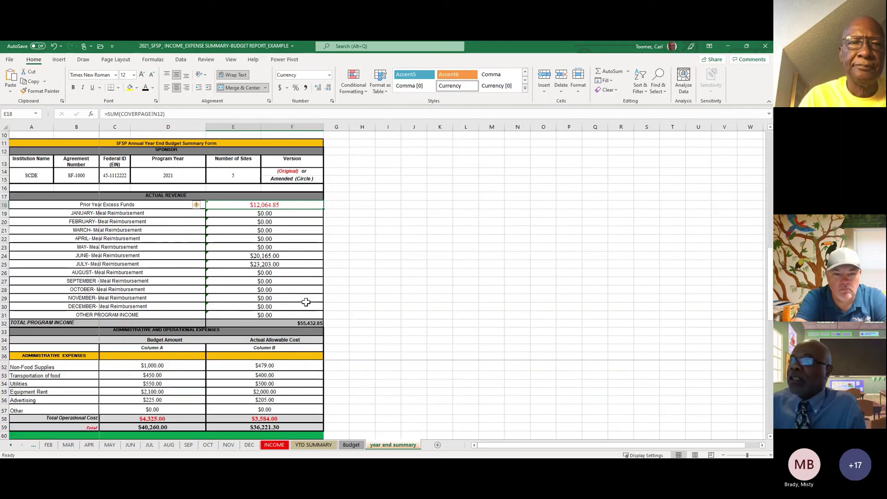
scroll(289, 416, down, 5)
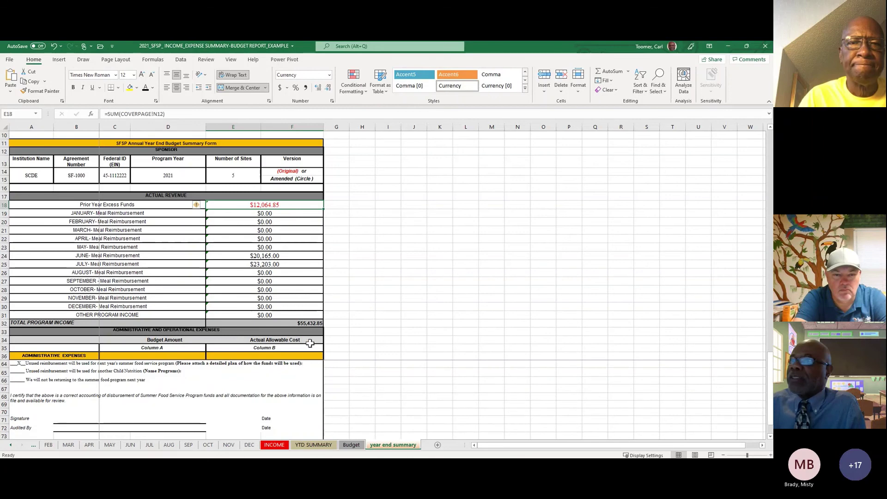
scroll(309, 391, up, 2)
click(308, 402)
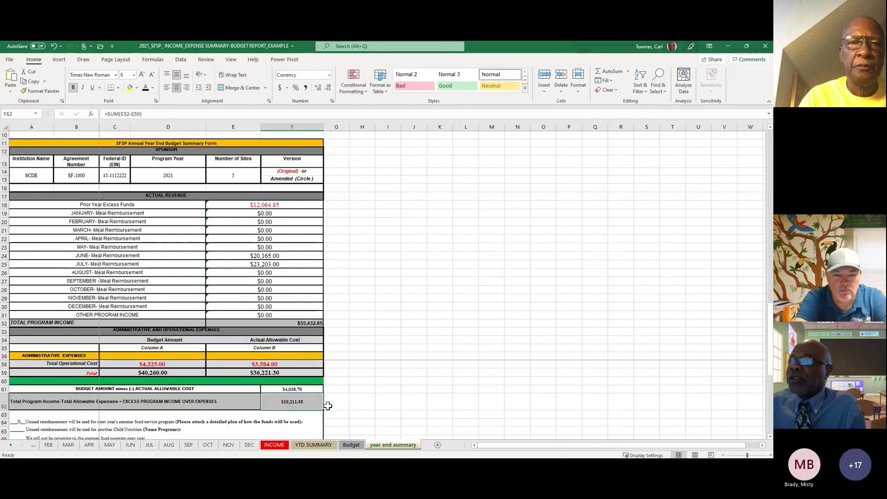